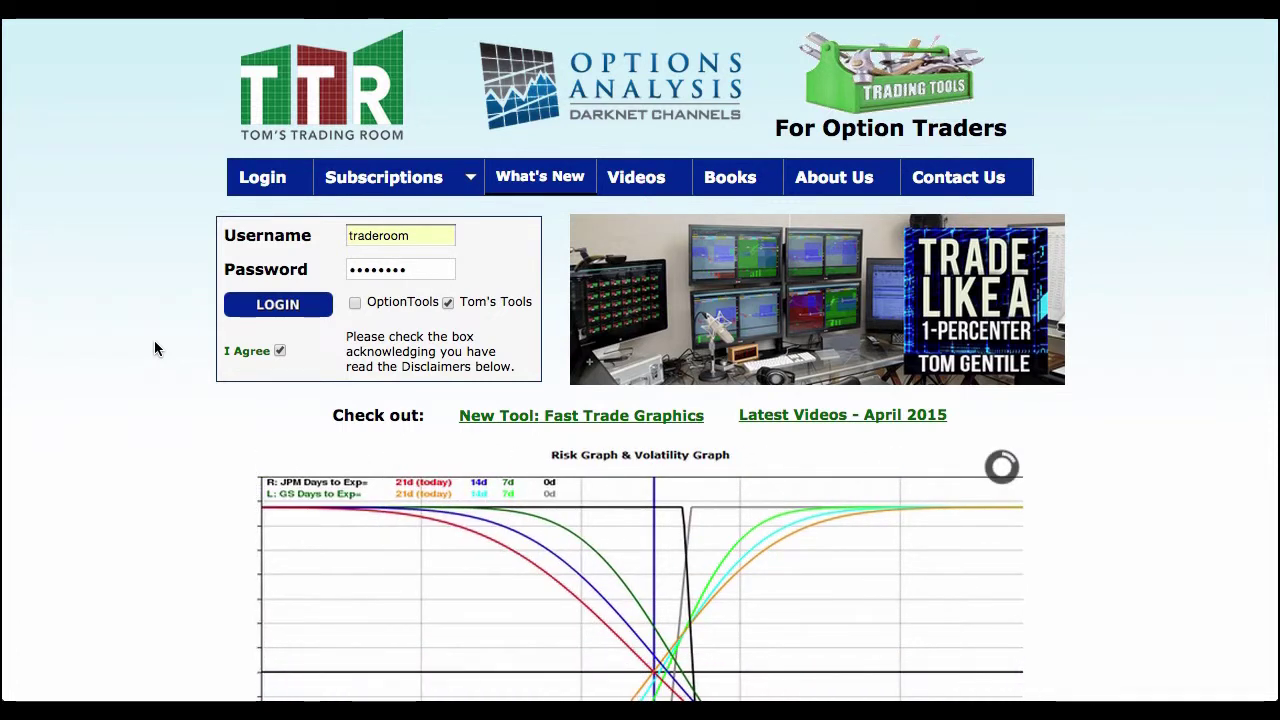
Enter the password and log in with Tom's Tools and I Agree checked
left_click(259, 308)
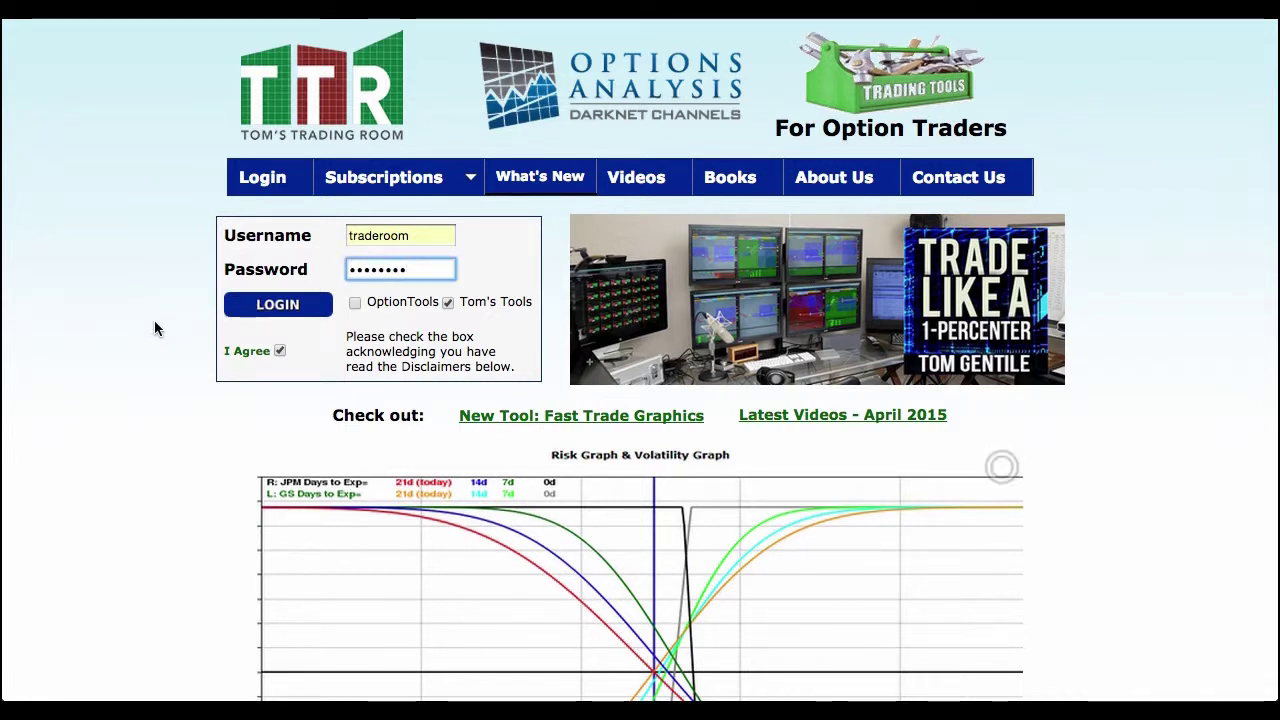
key("Return")
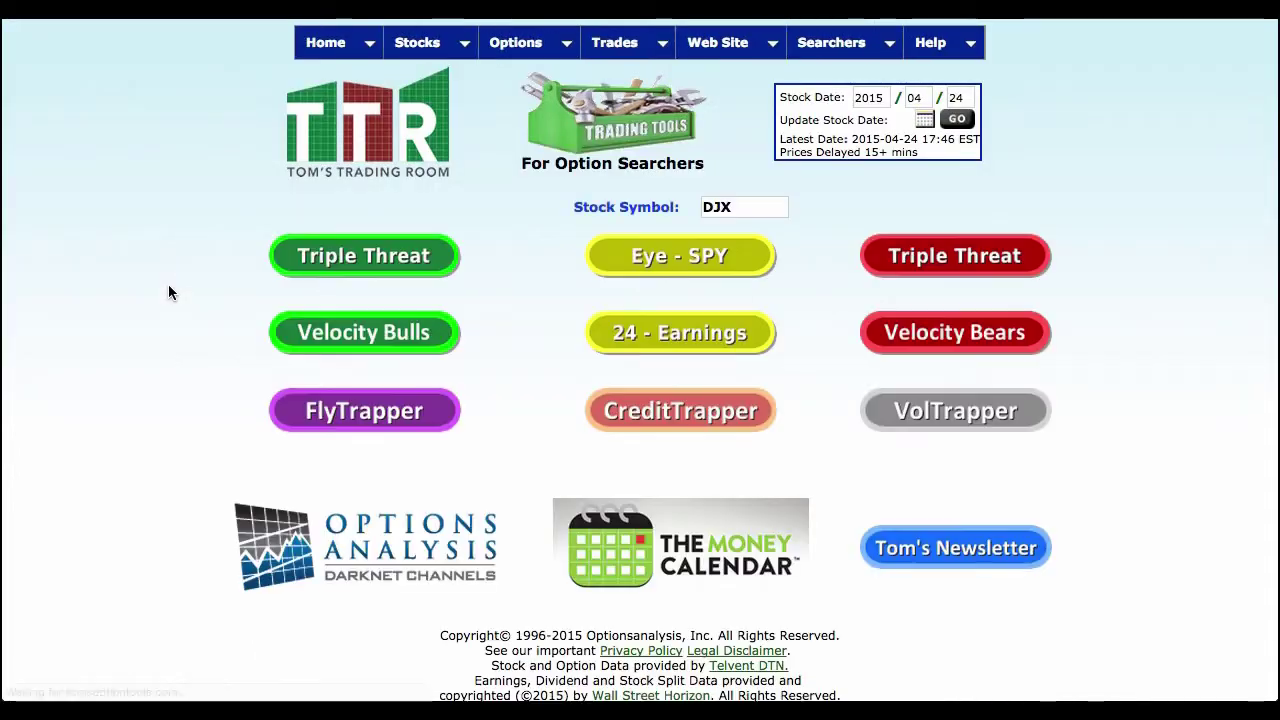
Open the Option Chains page and set the stock symbol to AAPL
mouse_move(538, 40)
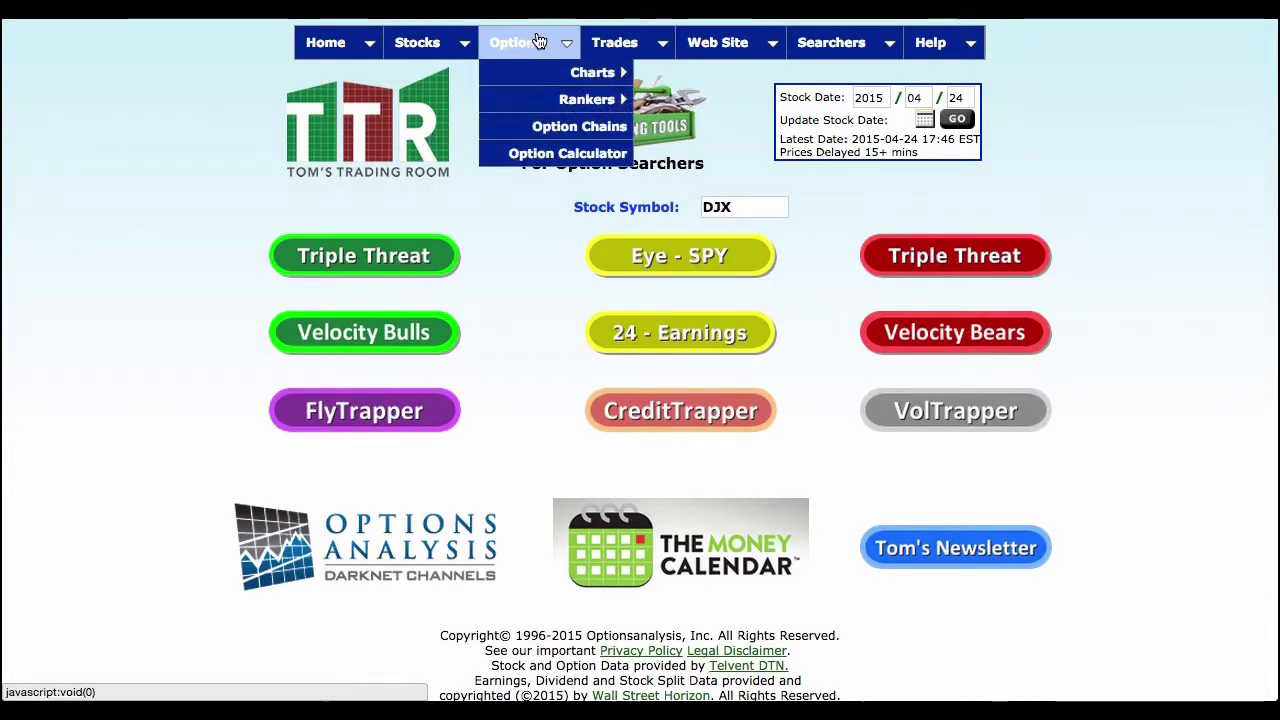
mouse_move(575, 76)
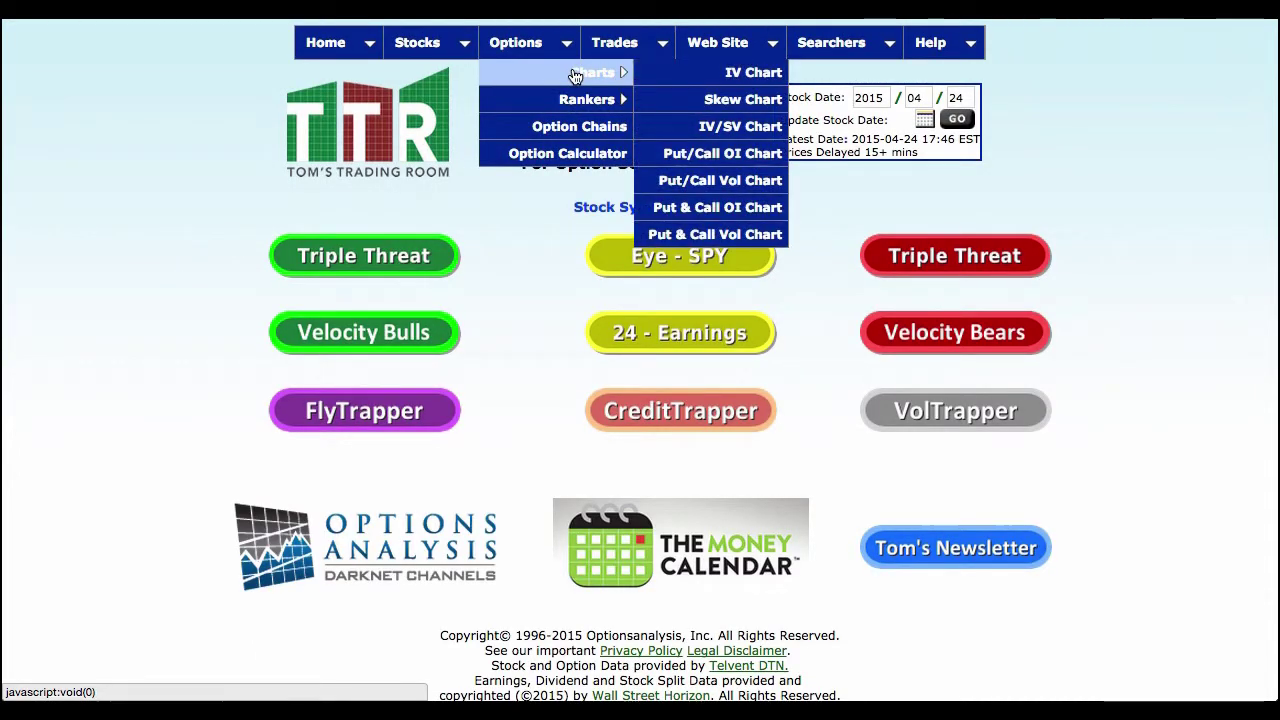
left_click(569, 131)
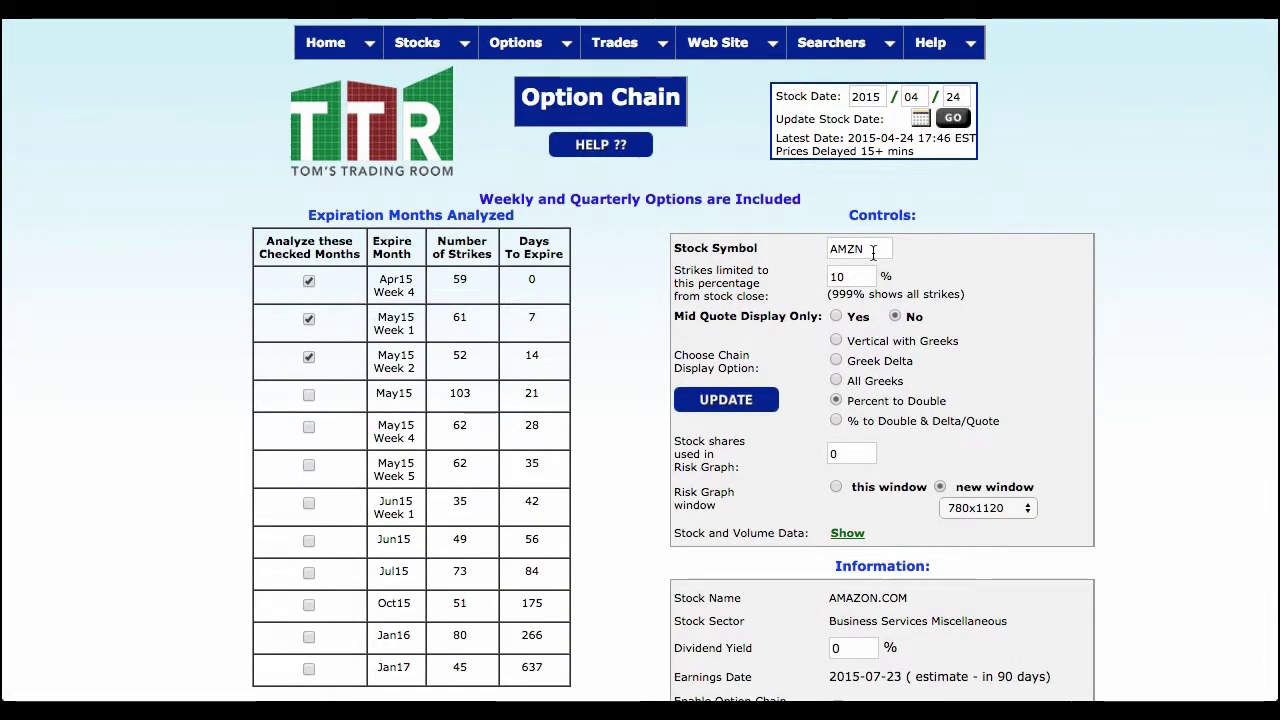
double_click(873, 252)
type("aapl")
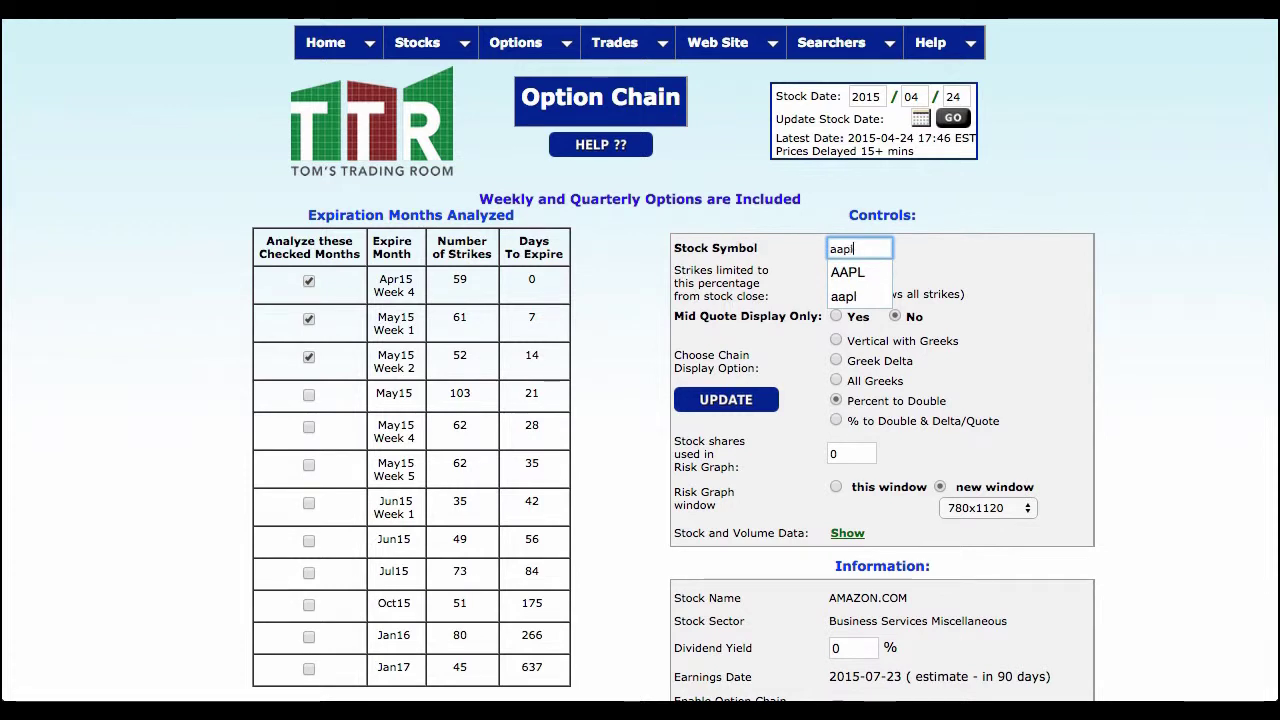
left_click(860, 272)
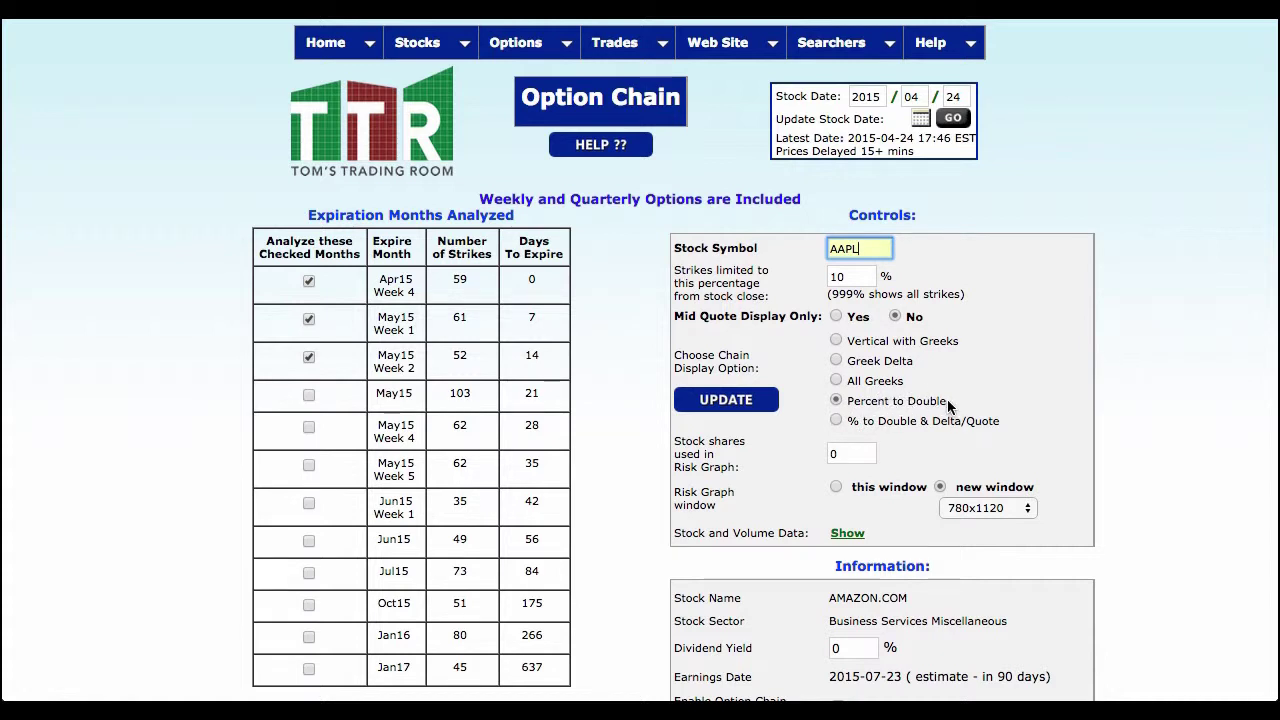
Exclude the May15 Week 2 expiration and update the AAPL option chain
left_click(308, 356)
left_click(308, 319)
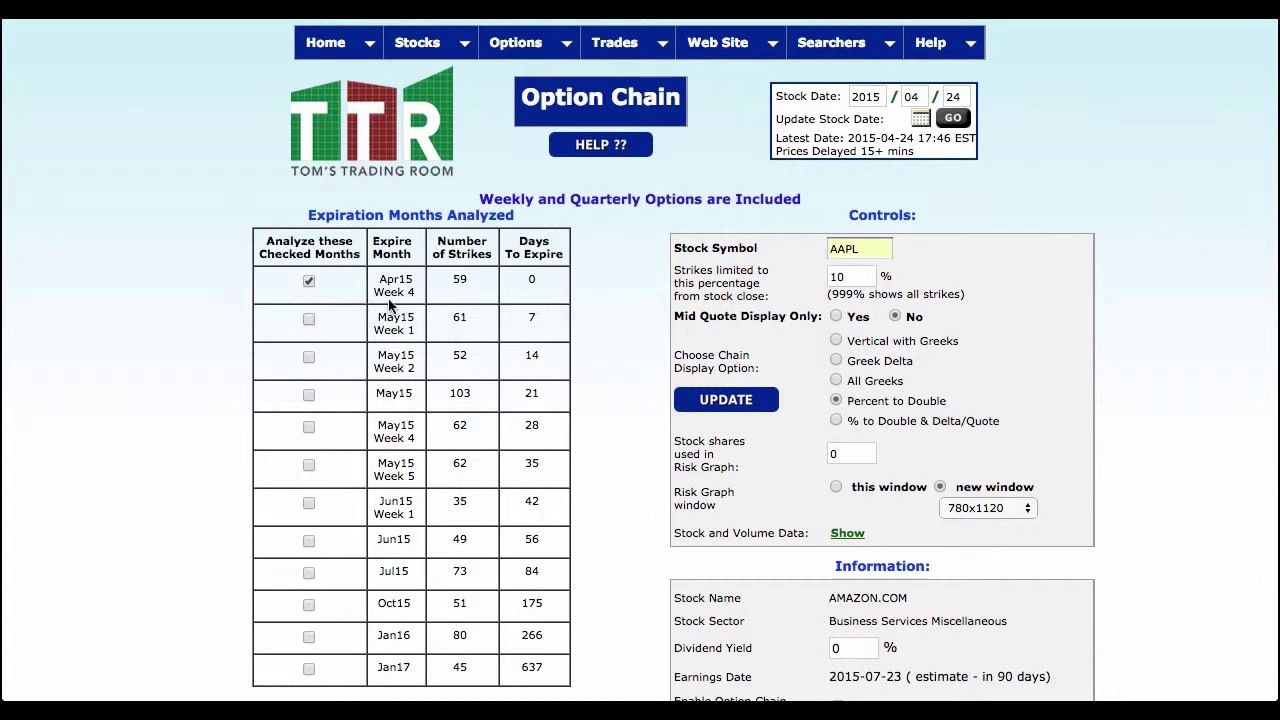
left_click(309, 320)
left_click(741, 404)
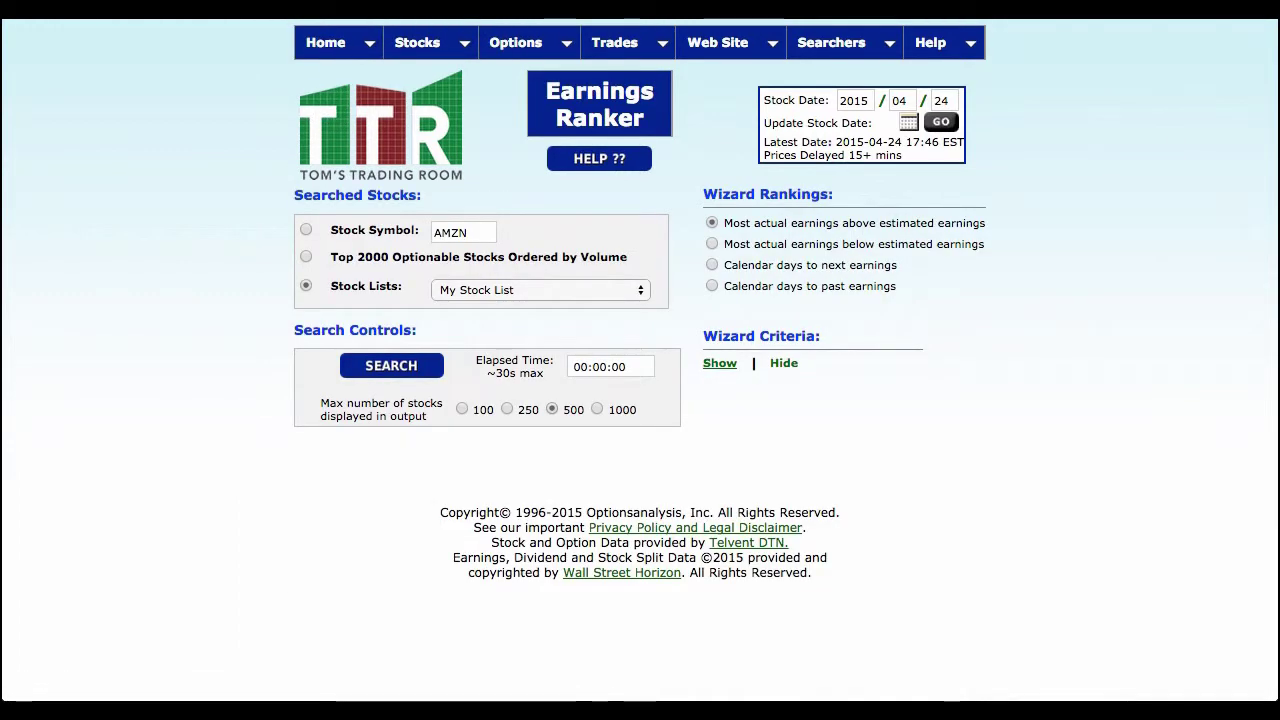
Run the Earnings Ranker search on the single stock symbol AAPL instead of a list
left_click(420, 46)
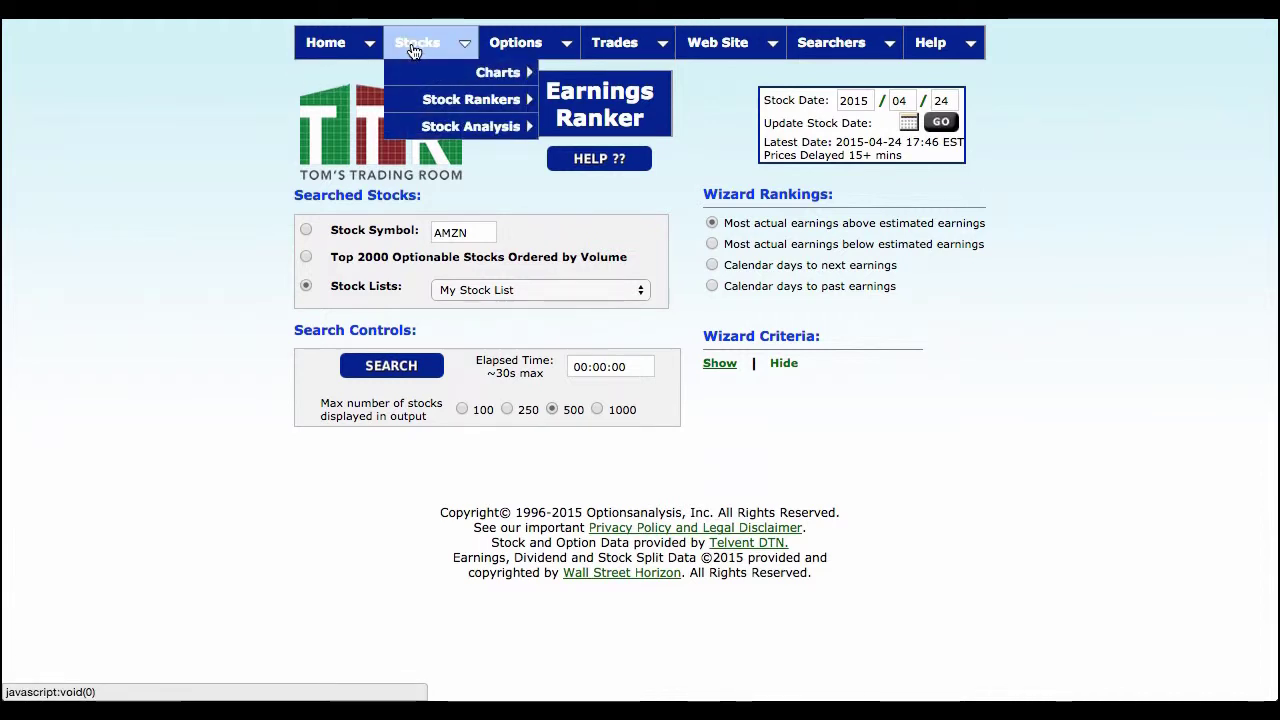
mouse_move(457, 99)
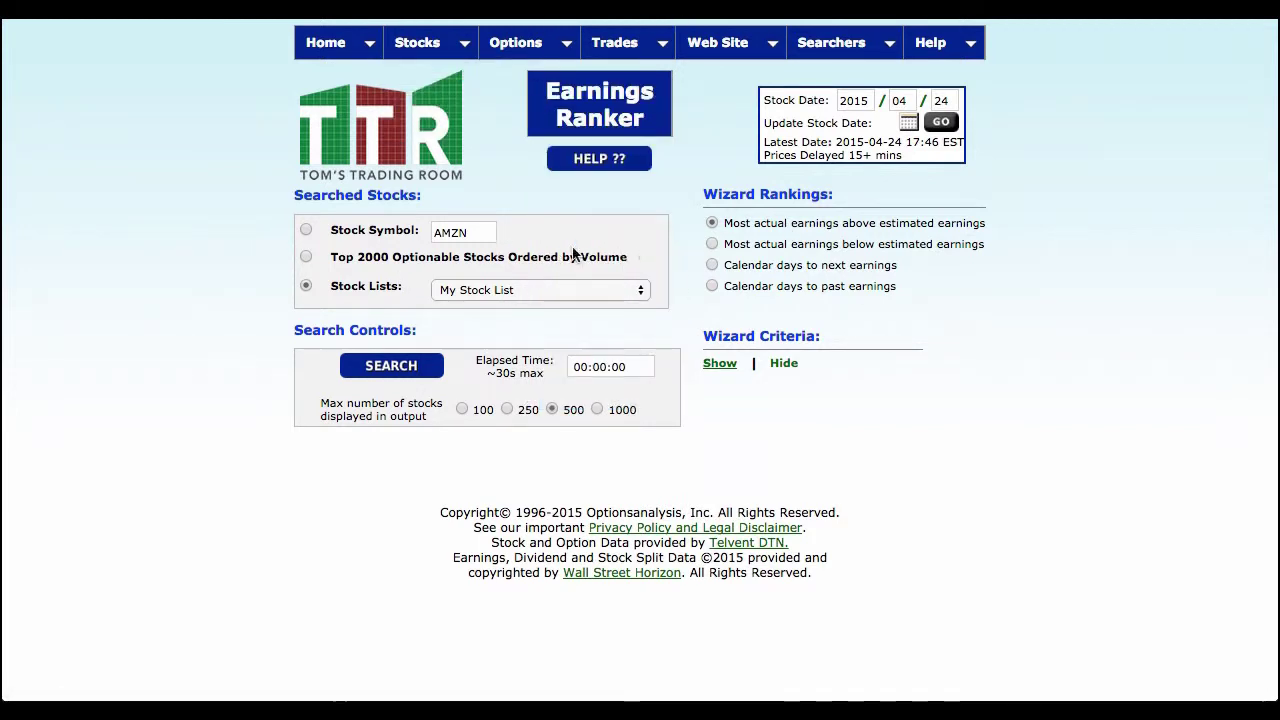
left_click(306, 230)
double_click(476, 231)
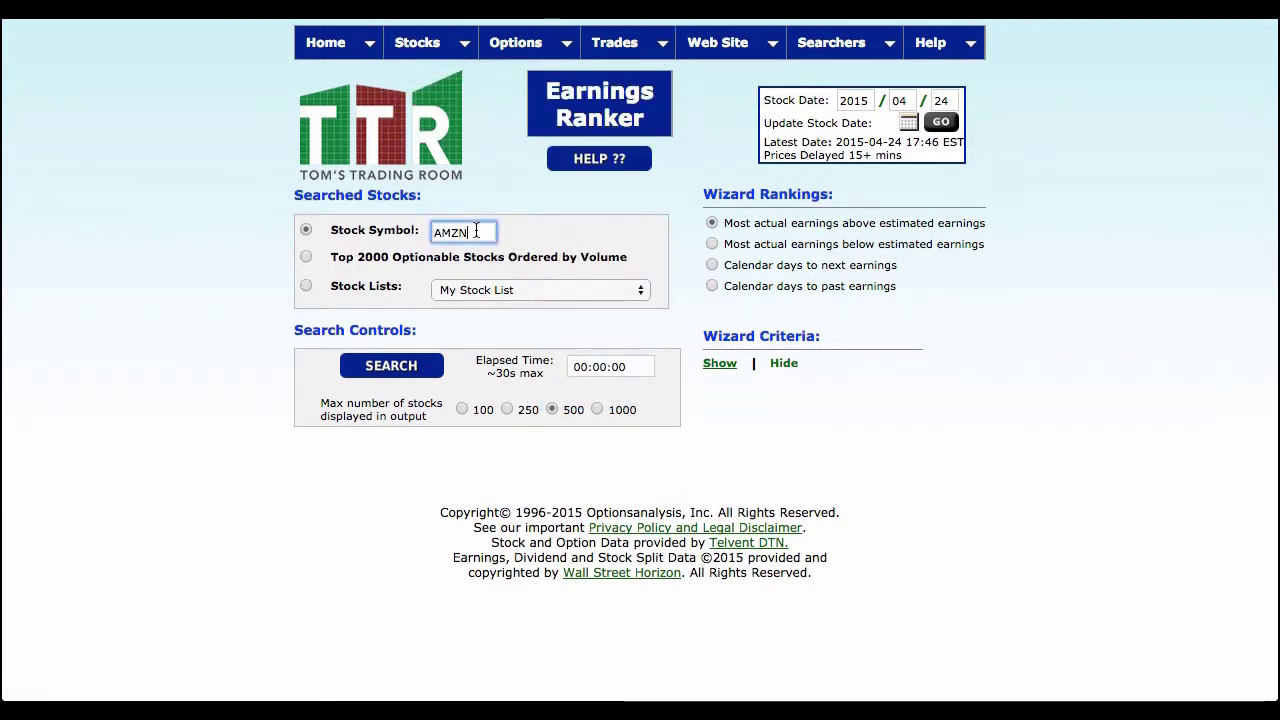
type("aapl")
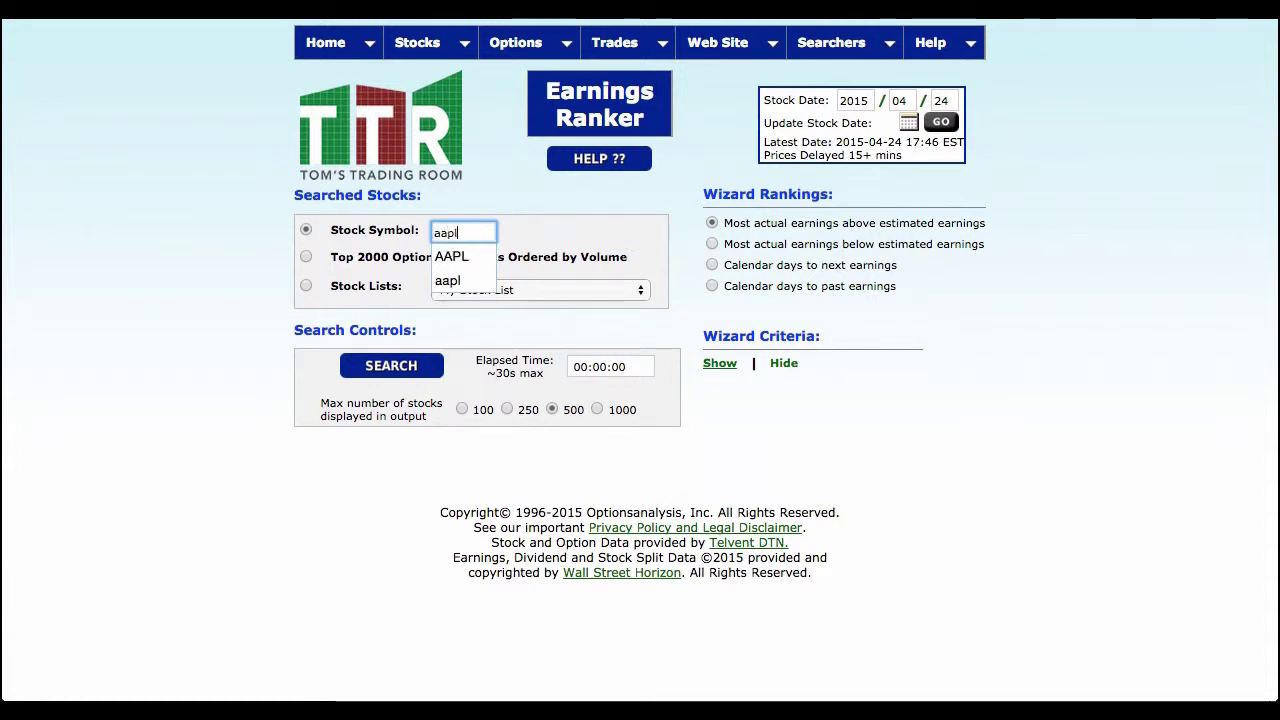
left_click(290, 309)
left_click(390, 367)
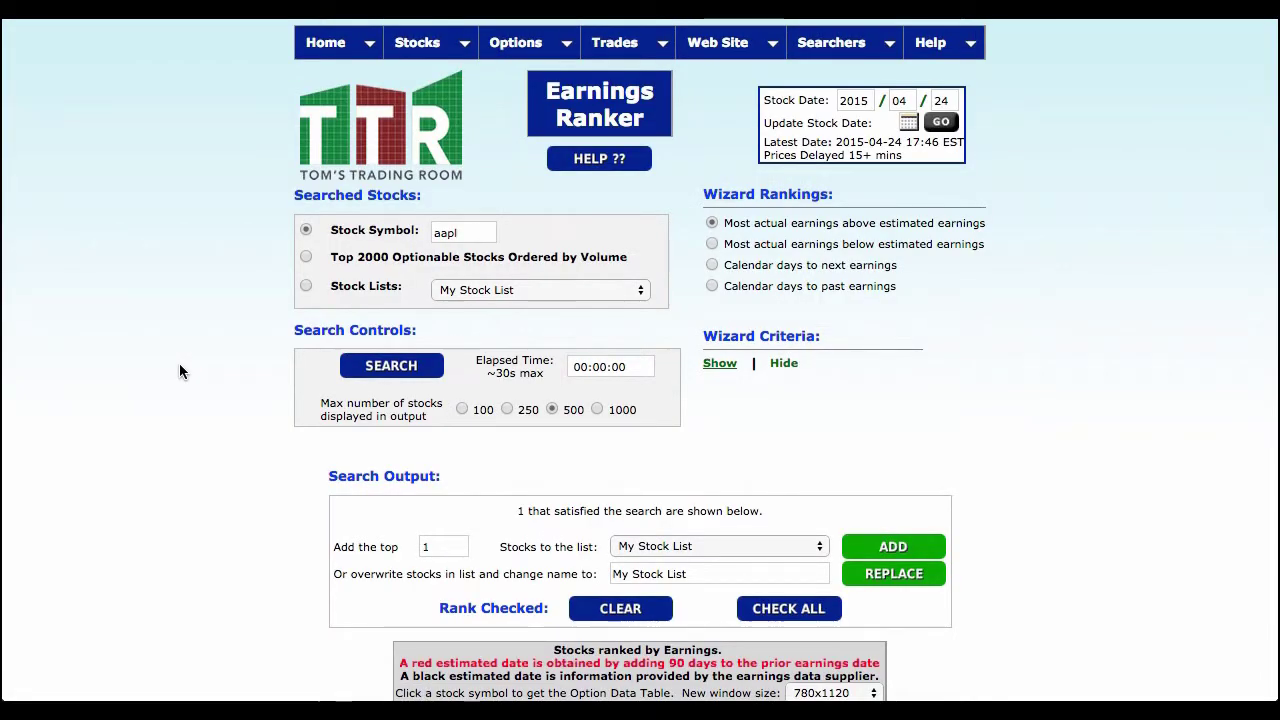
Scroll down to read the AAPL earnings ranking row
scroll(180, 365, "down", 5)
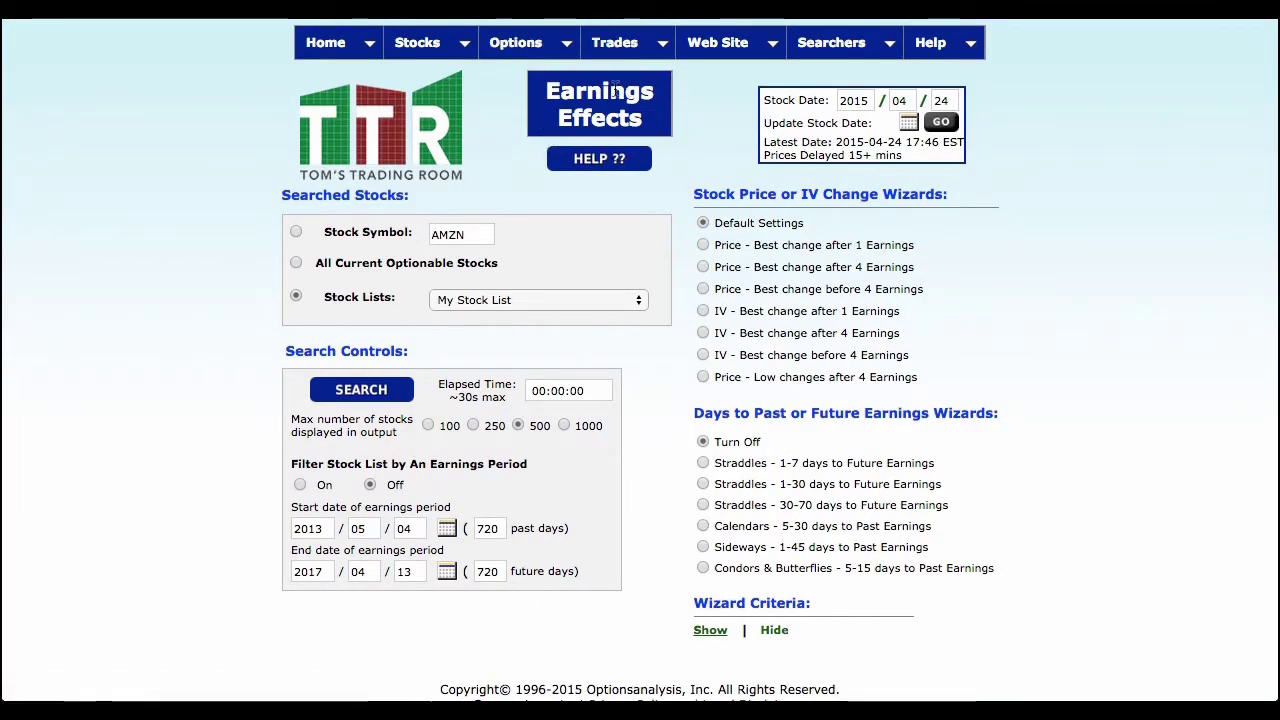
Search Earnings Effects for symbol AAPL ranked by Price - Best change before 4 Earnings
mouse_move(432, 52)
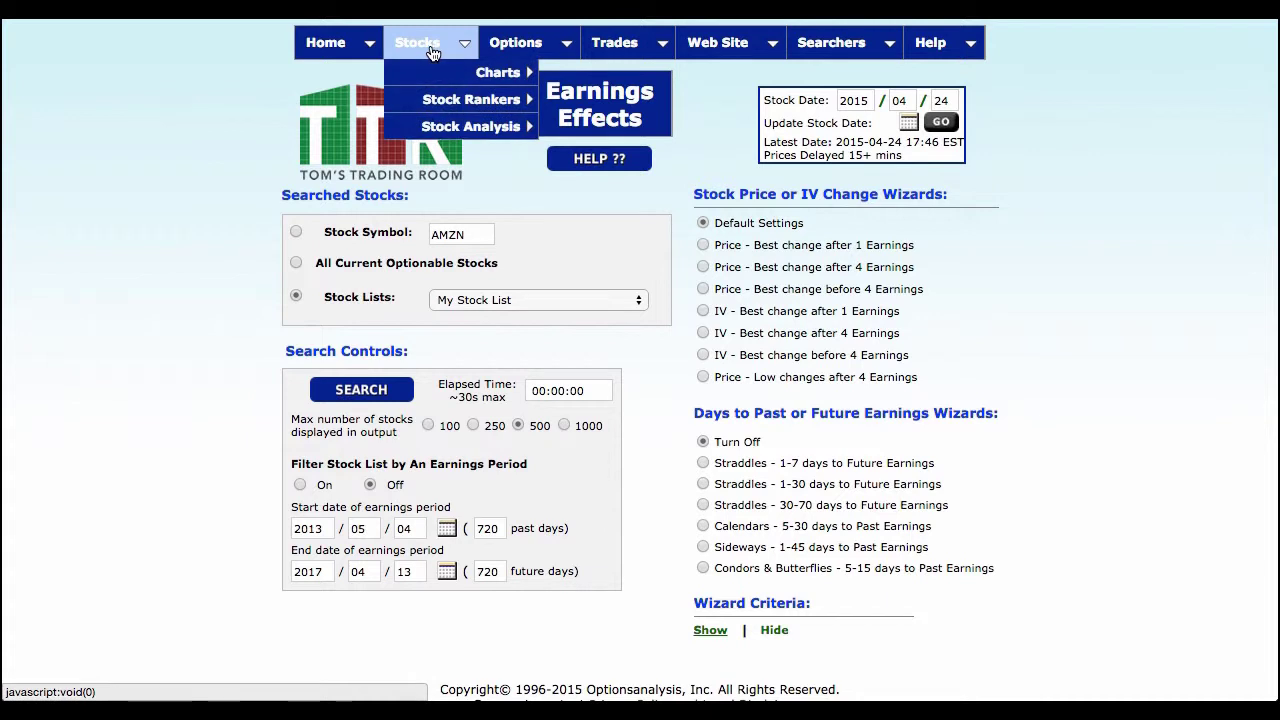
mouse_move(475, 111)
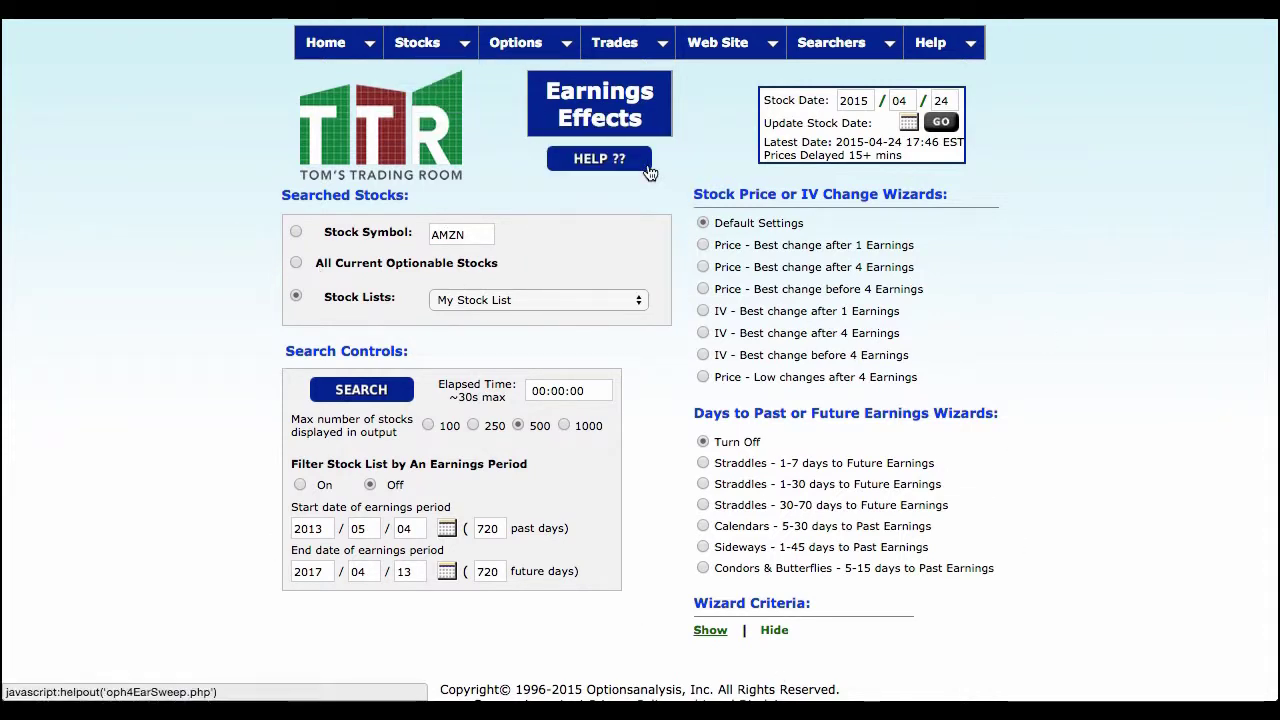
left_click(296, 231)
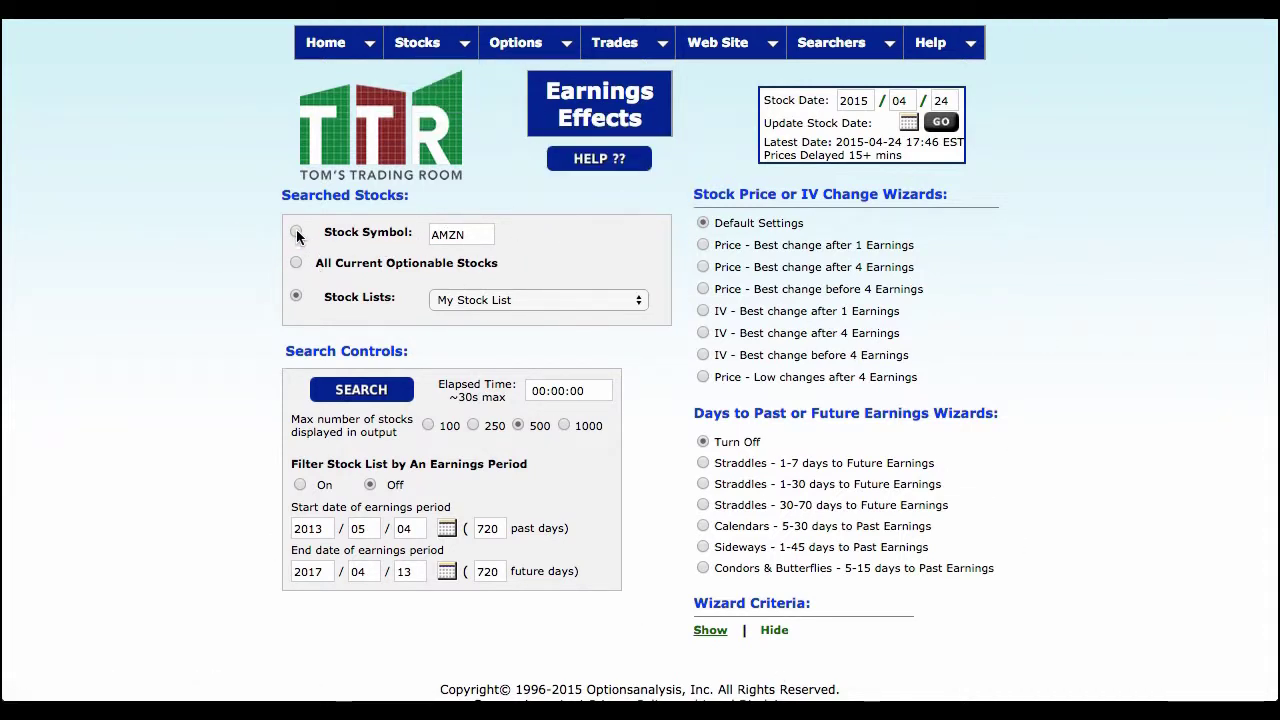
left_click(475, 233)
double_click(475, 233)
type("a")
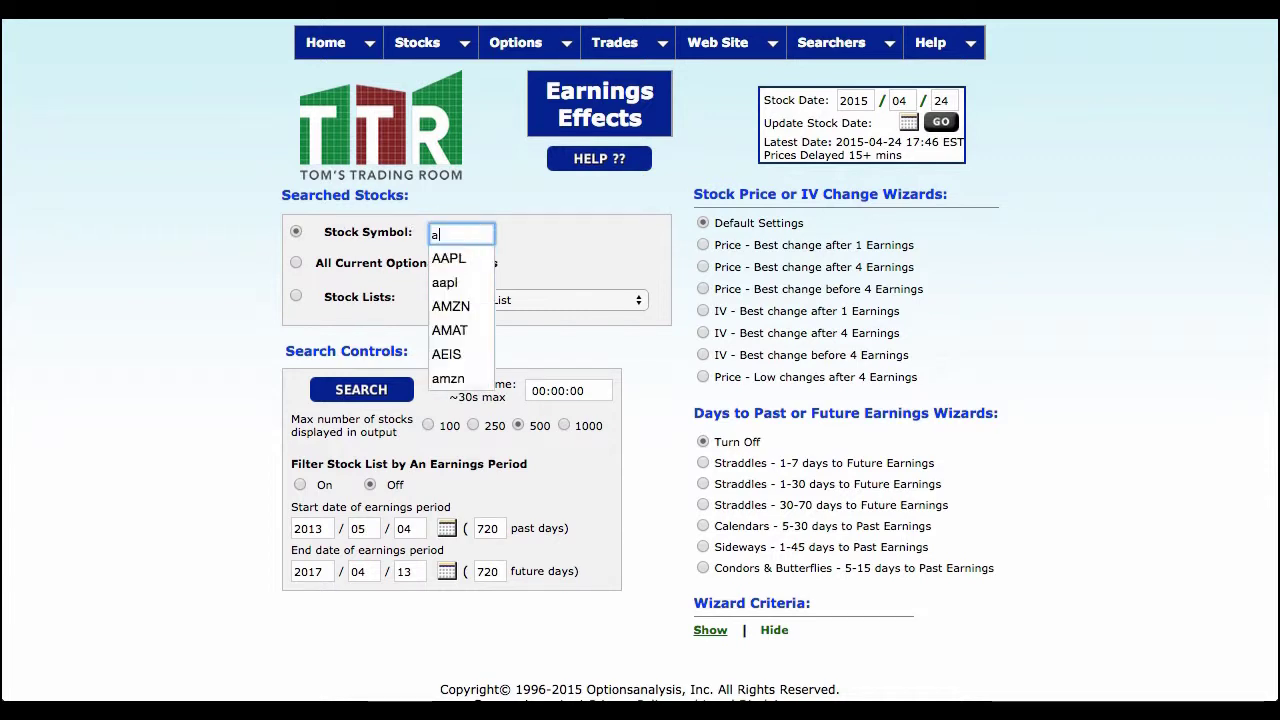
type("apl")
left_click(232, 362)
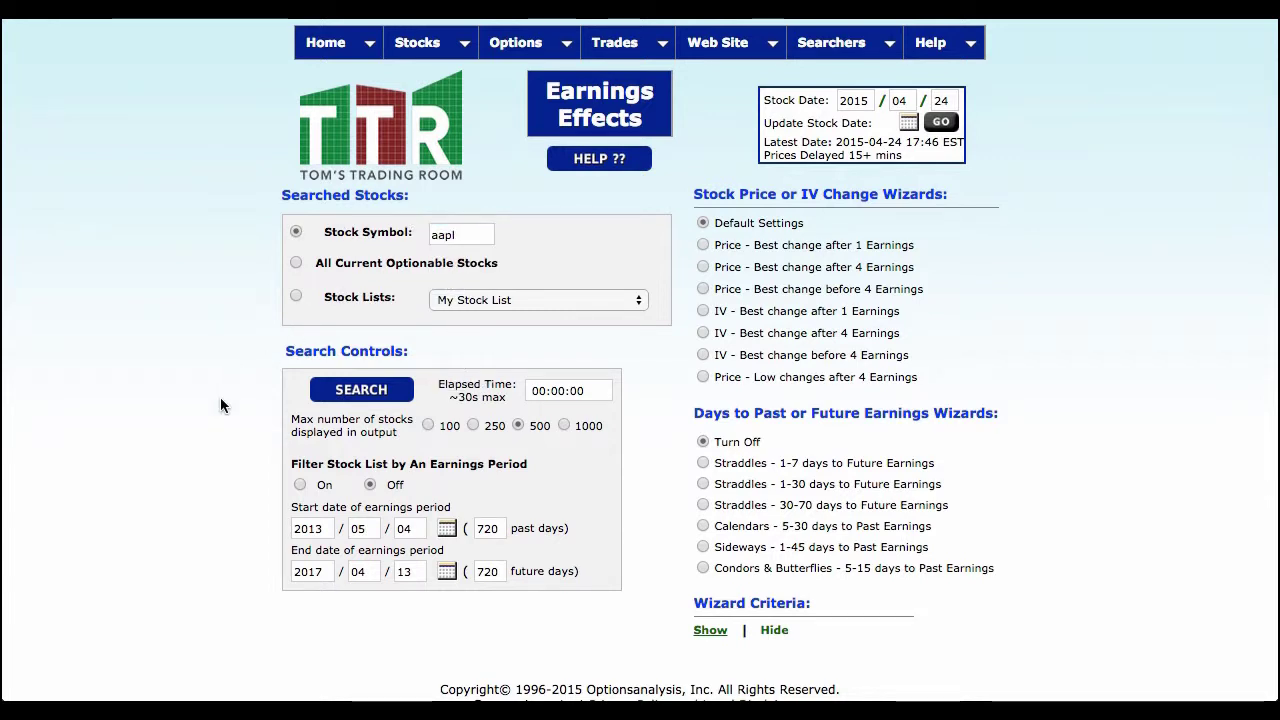
left_click(703, 268)
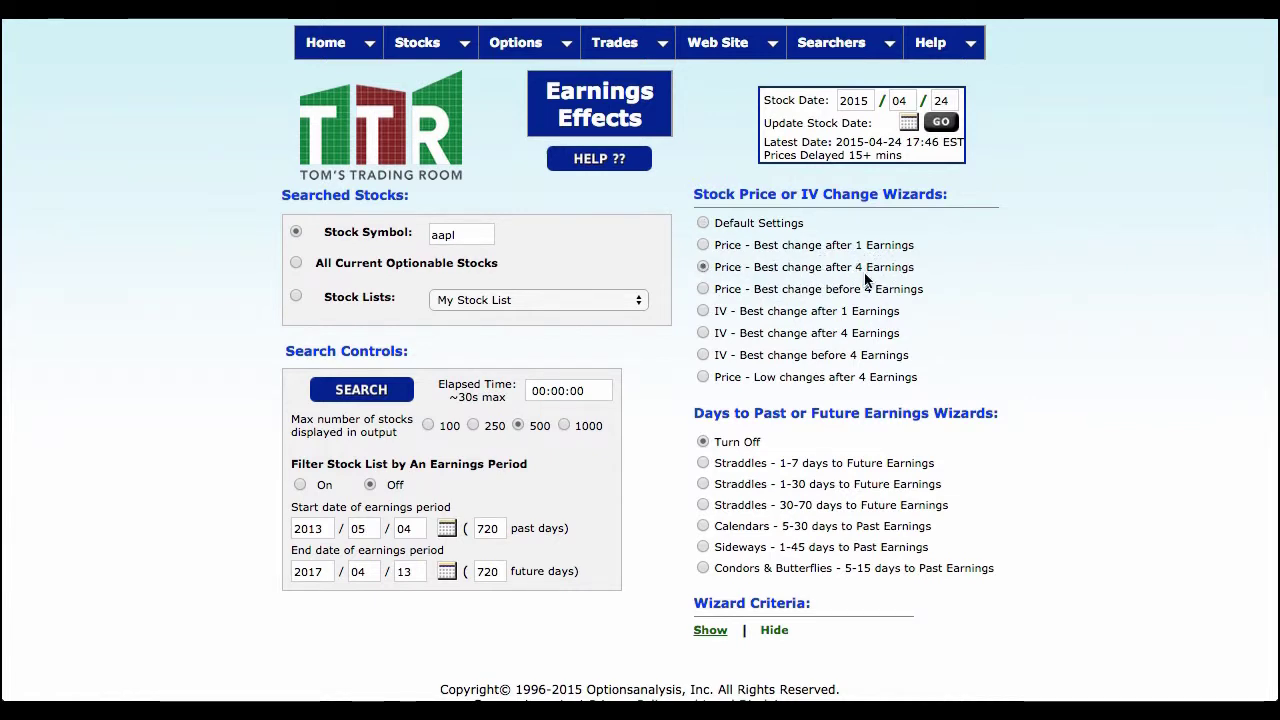
left_click(703, 289)
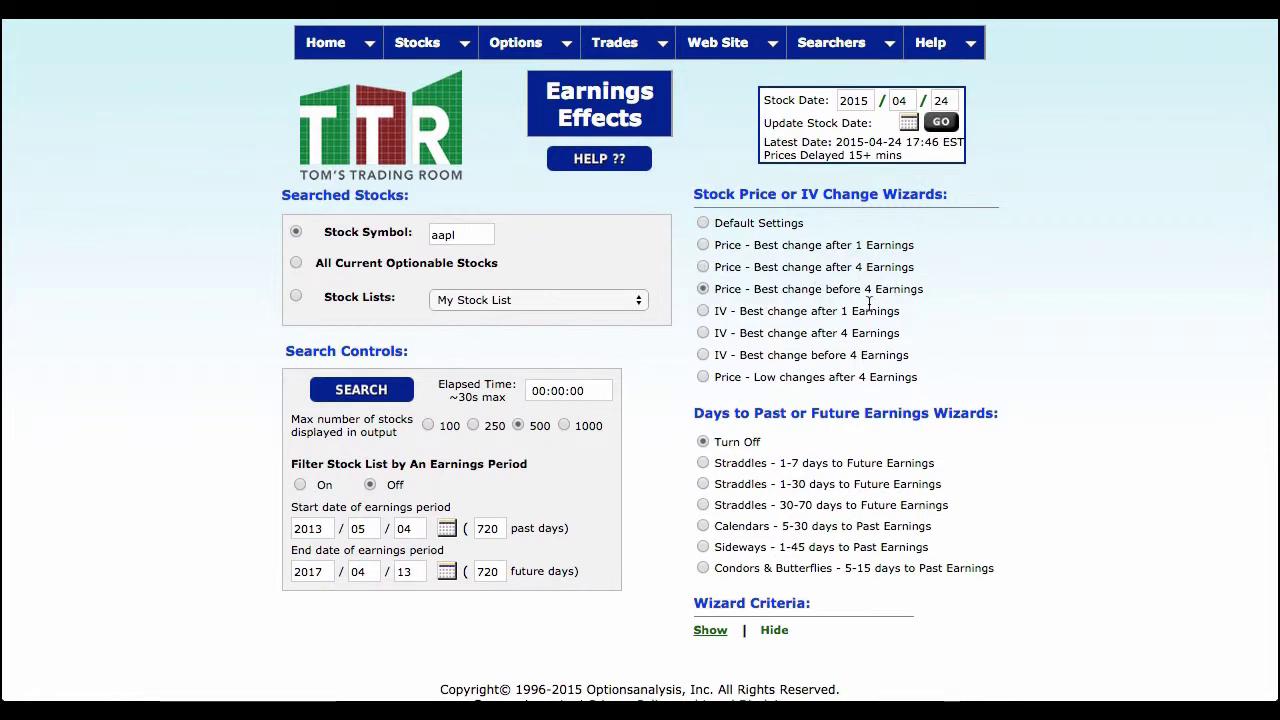
left_click(348, 377)
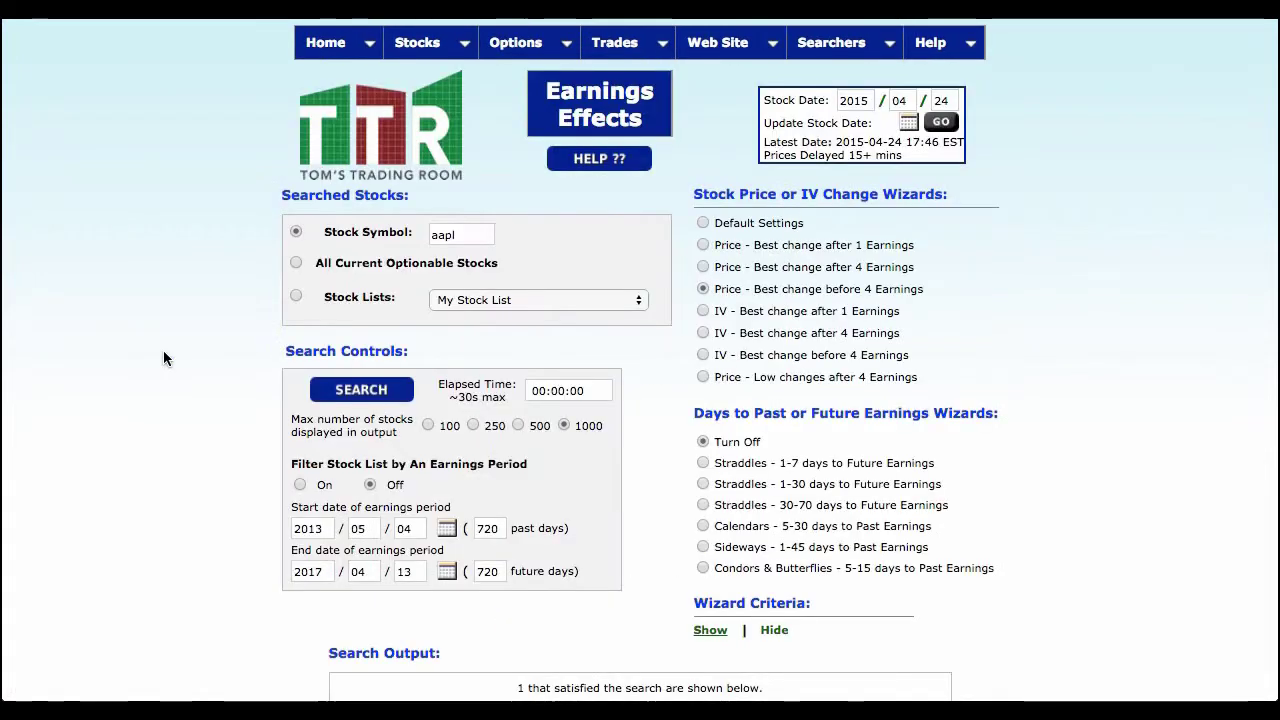
Scroll through the AAPL before-earnings Earnings Effects results
scroll(131, 353, "down", 5)
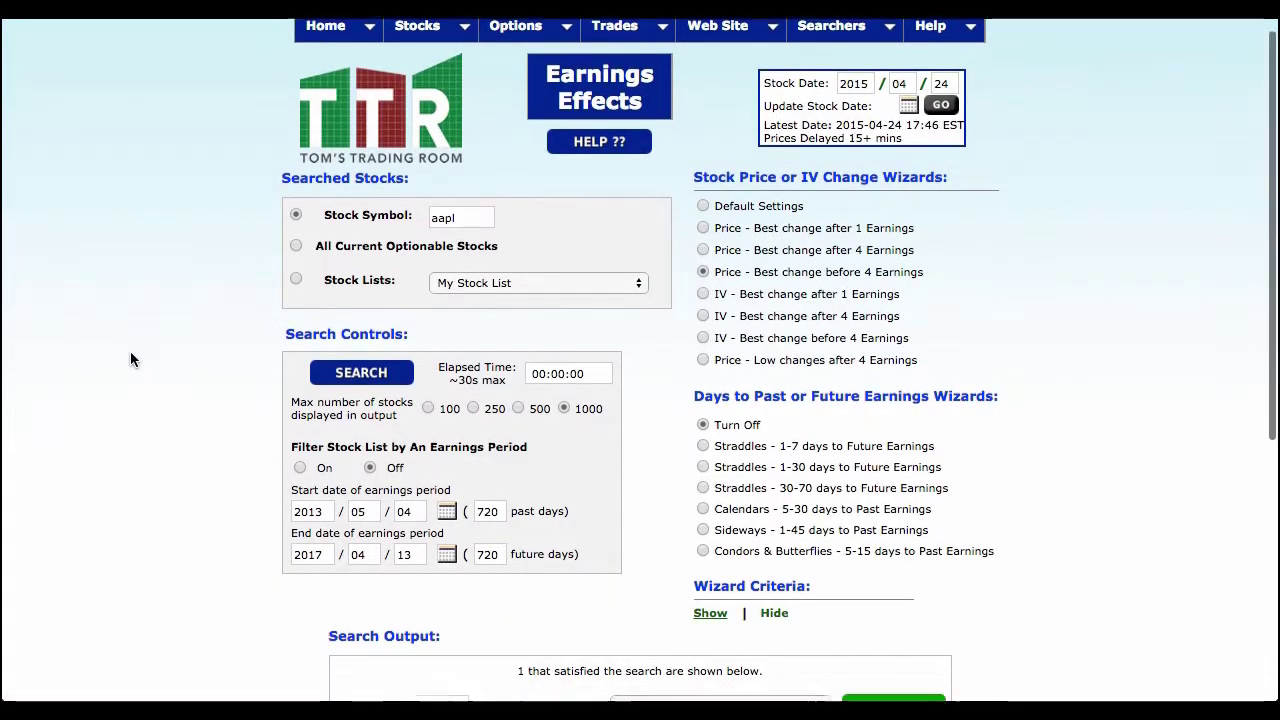
scroll(130, 351, "down", 2)
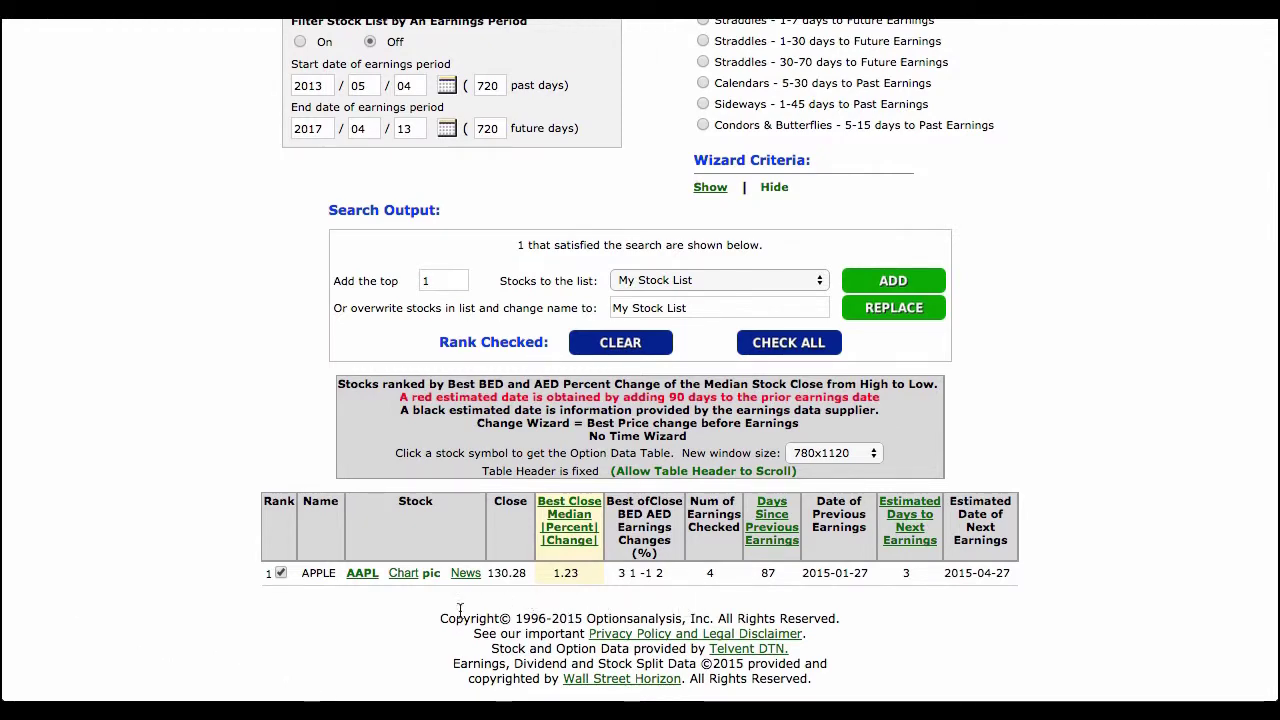
scroll(167, 432, "up", 5)
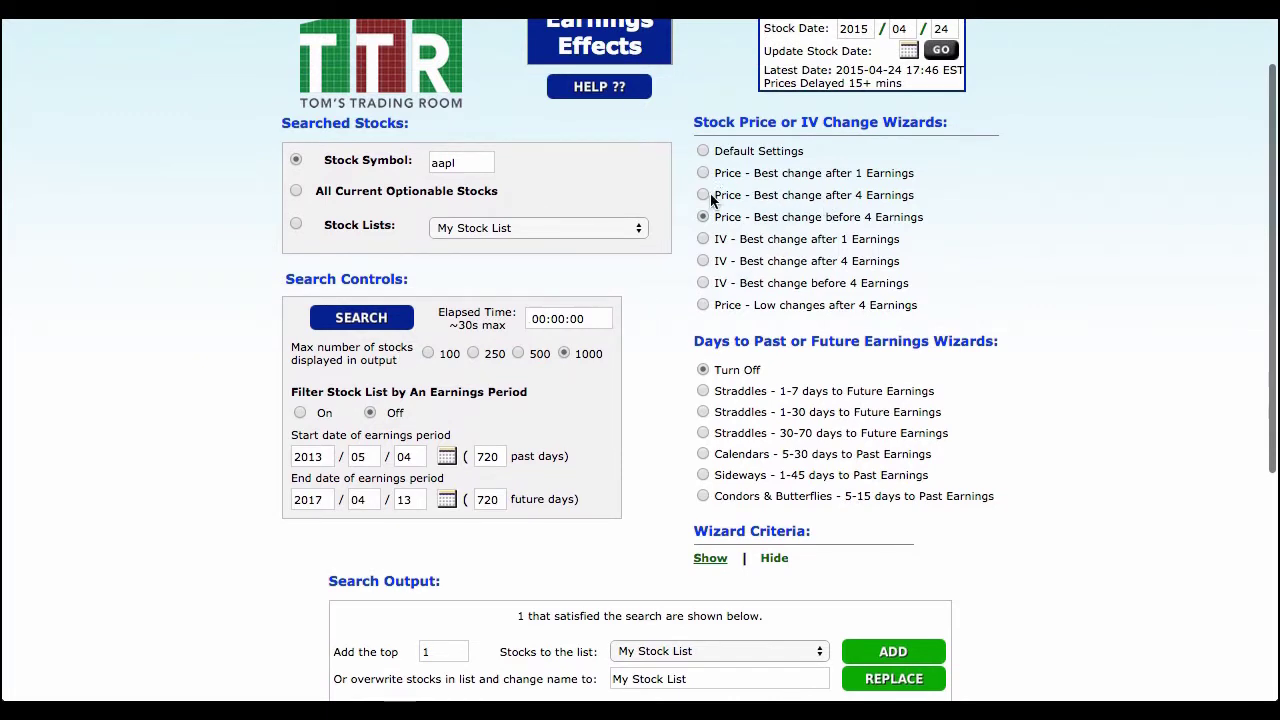
Rerun the search ranked by Price - Best change after 4 Earnings, showing 3.34 median close change
left_click(703, 195)
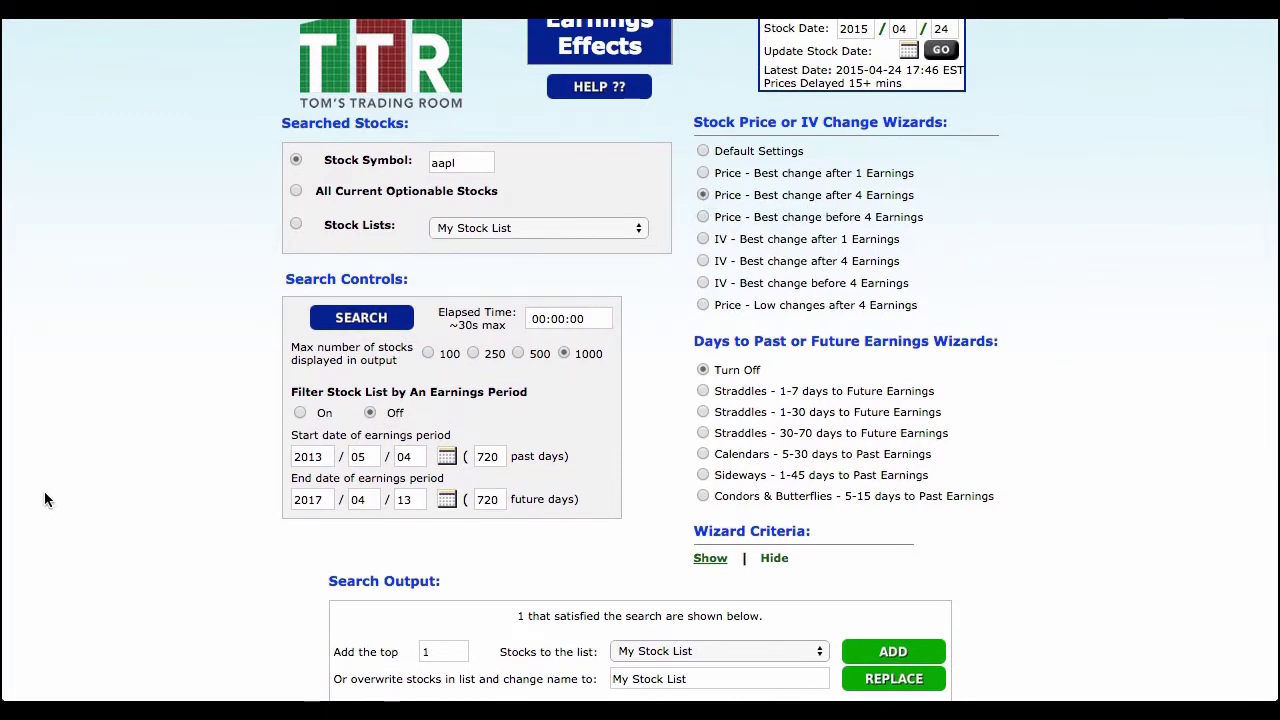
left_click(324, 325)
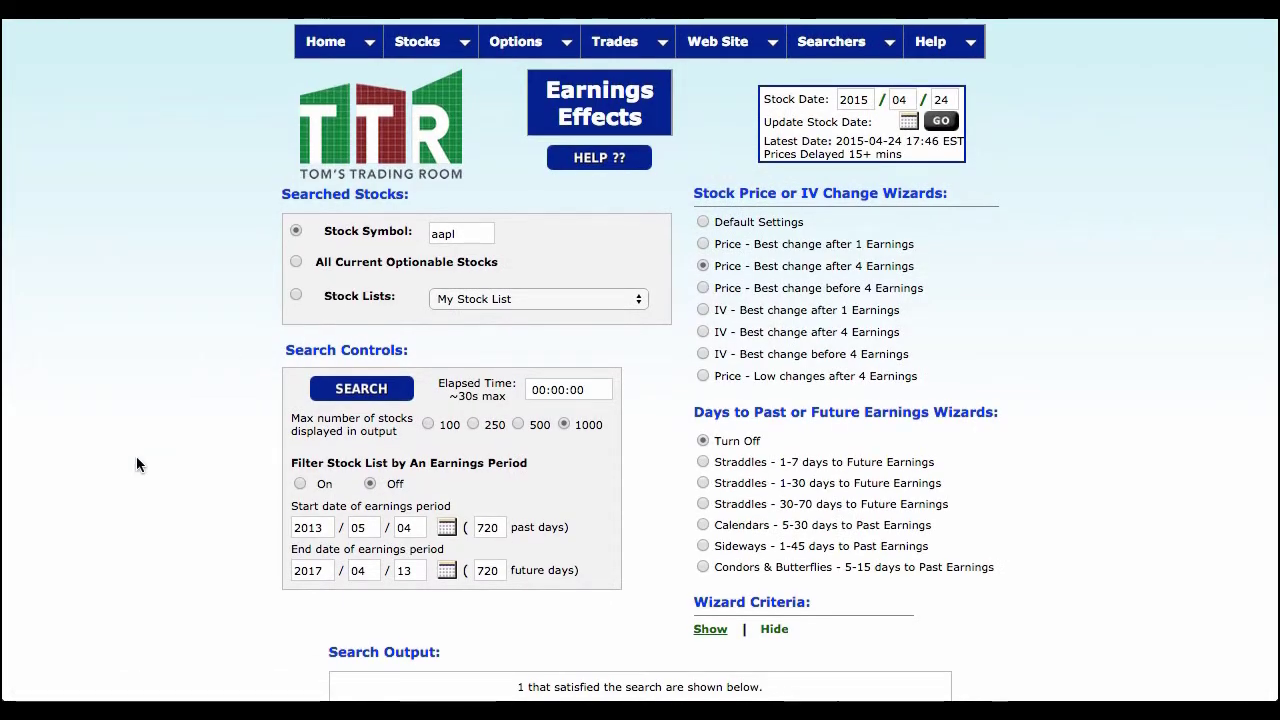
scroll(136, 456, "down", 5)
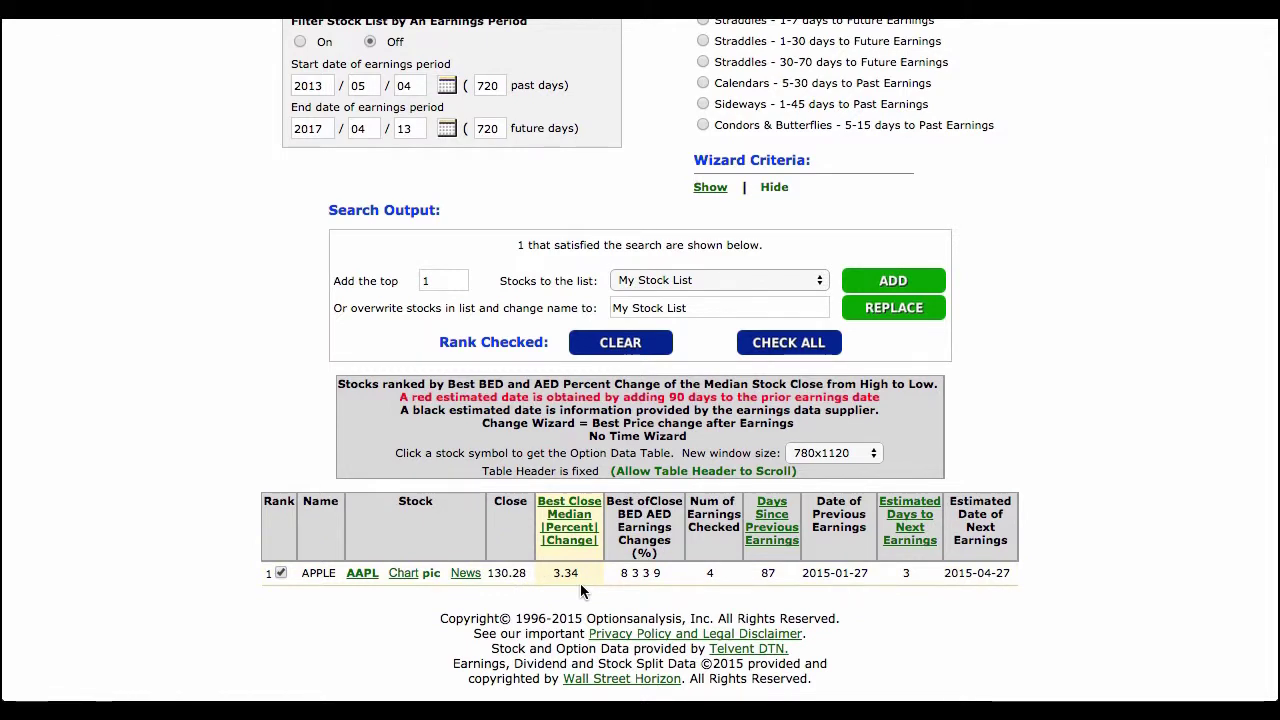
scroll(176, 553, "up", 4)
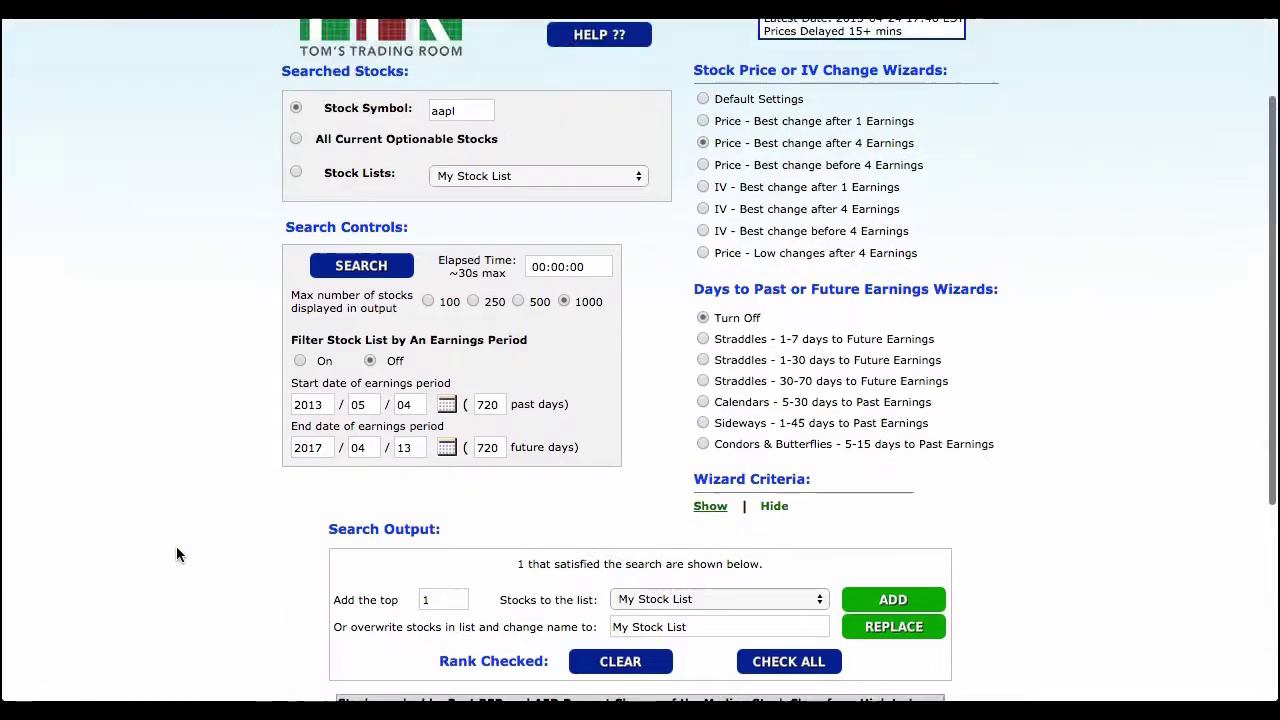
scroll(176, 548, "up", 2)
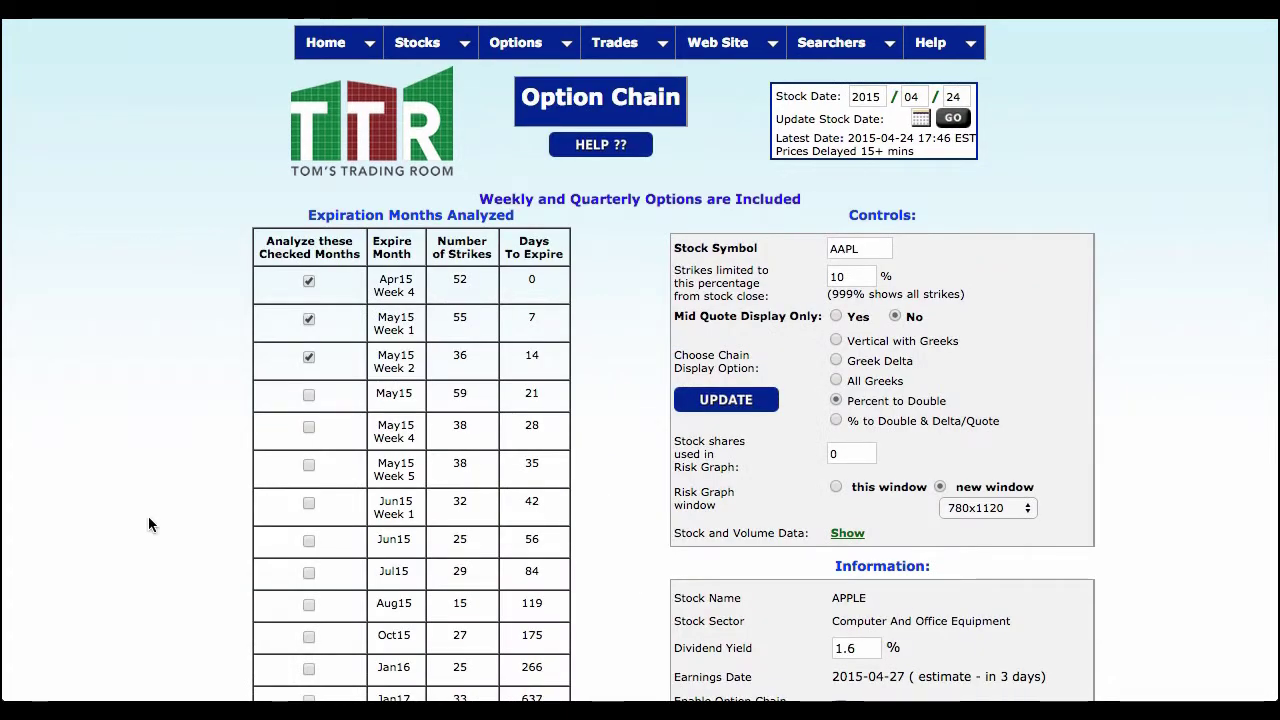
Regenerate the AAPL option chain without May15 Week 2 and Apr15 Week 4
scroll(148, 516, "down", 2)
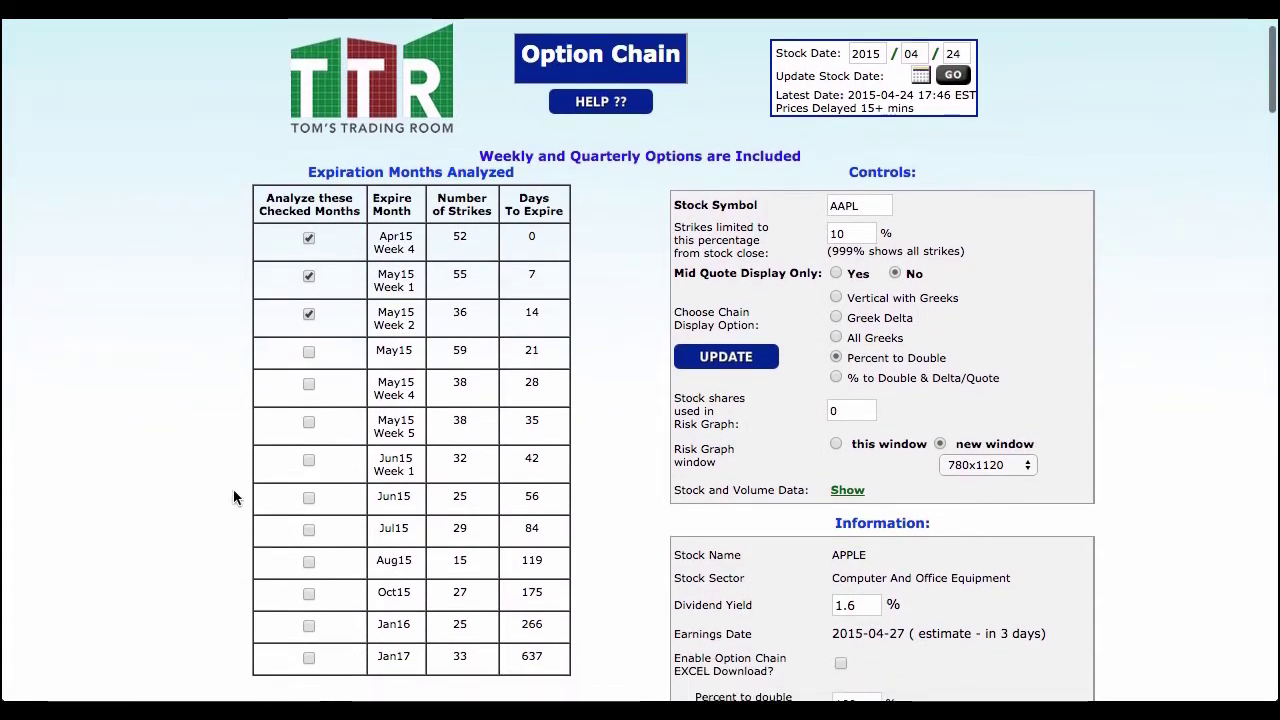
left_click(309, 315)
left_click(309, 239)
left_click(725, 357)
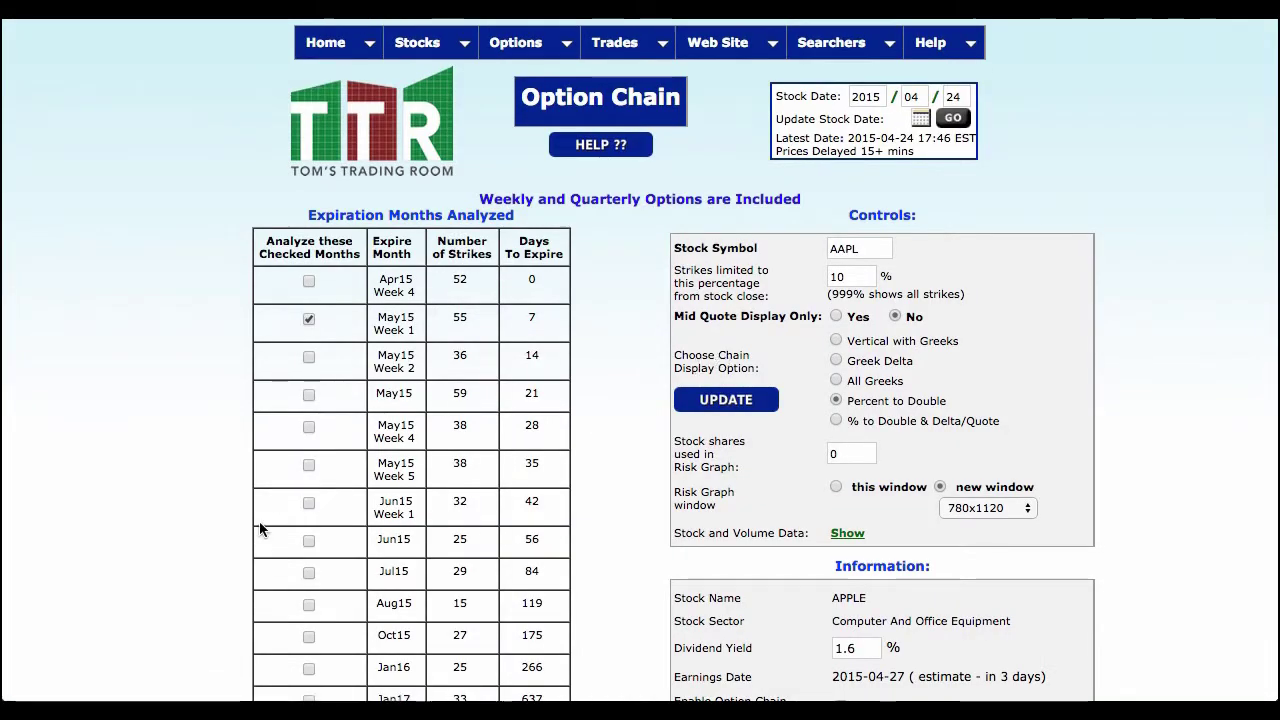
scroll(260, 529, "down", 20)
scroll(182, 621, "up", 1)
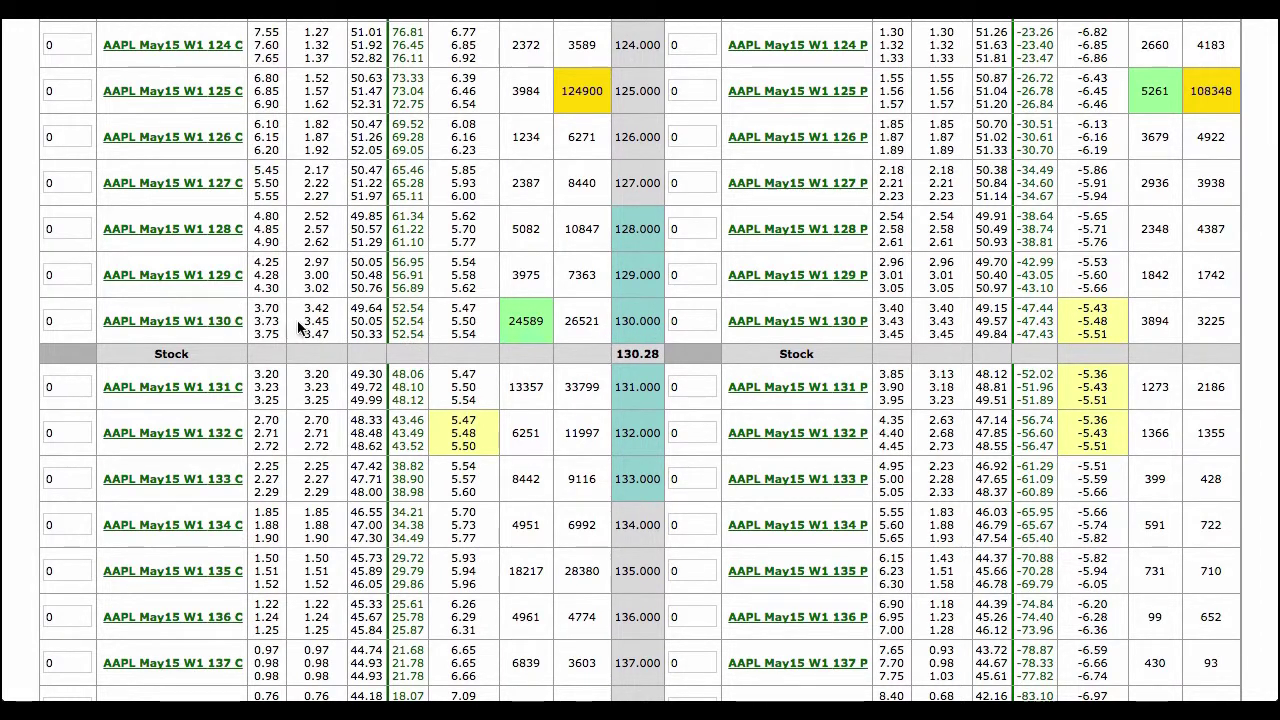
Highlight the 3.73 mid price in the 130 call row
mouse_move(258, 320)
left_mouse_down()
mouse_move(300, 335)
mouse_move(278, 319)
left_mouse_up()
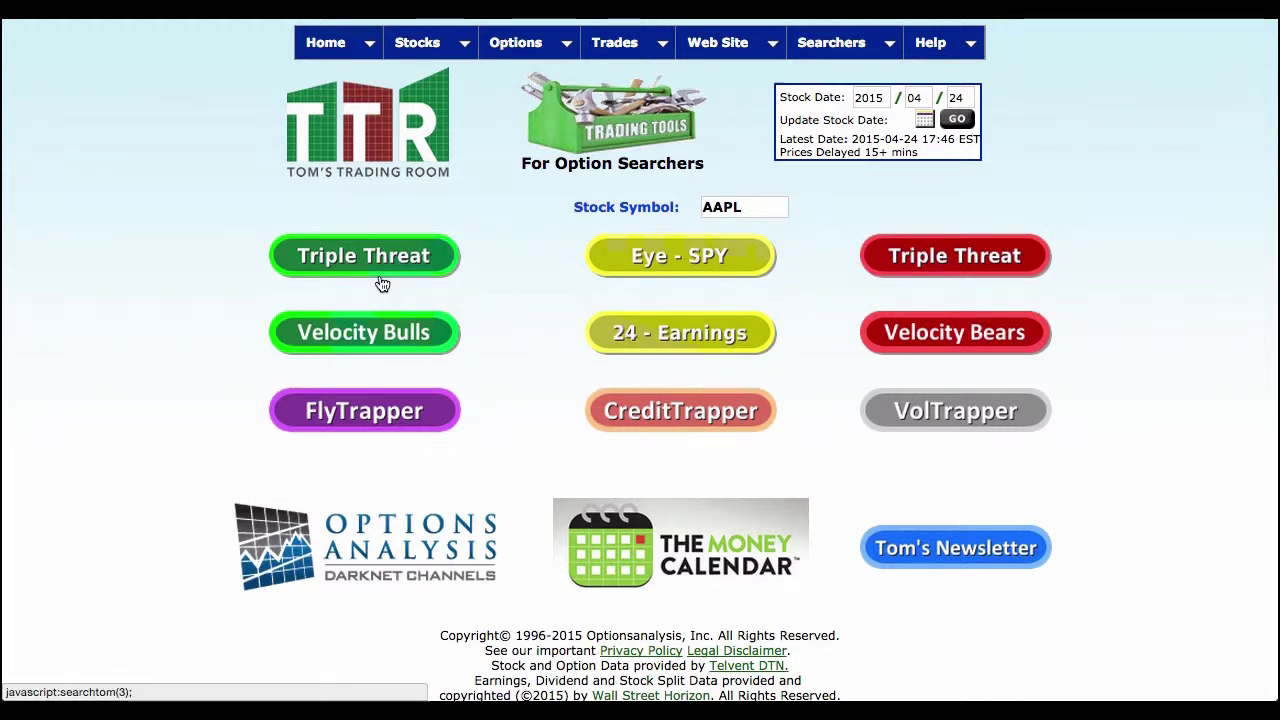
Run 24 - Earnings for AAPL and scroll to the iron condor results and historical trades
left_click(678, 340)
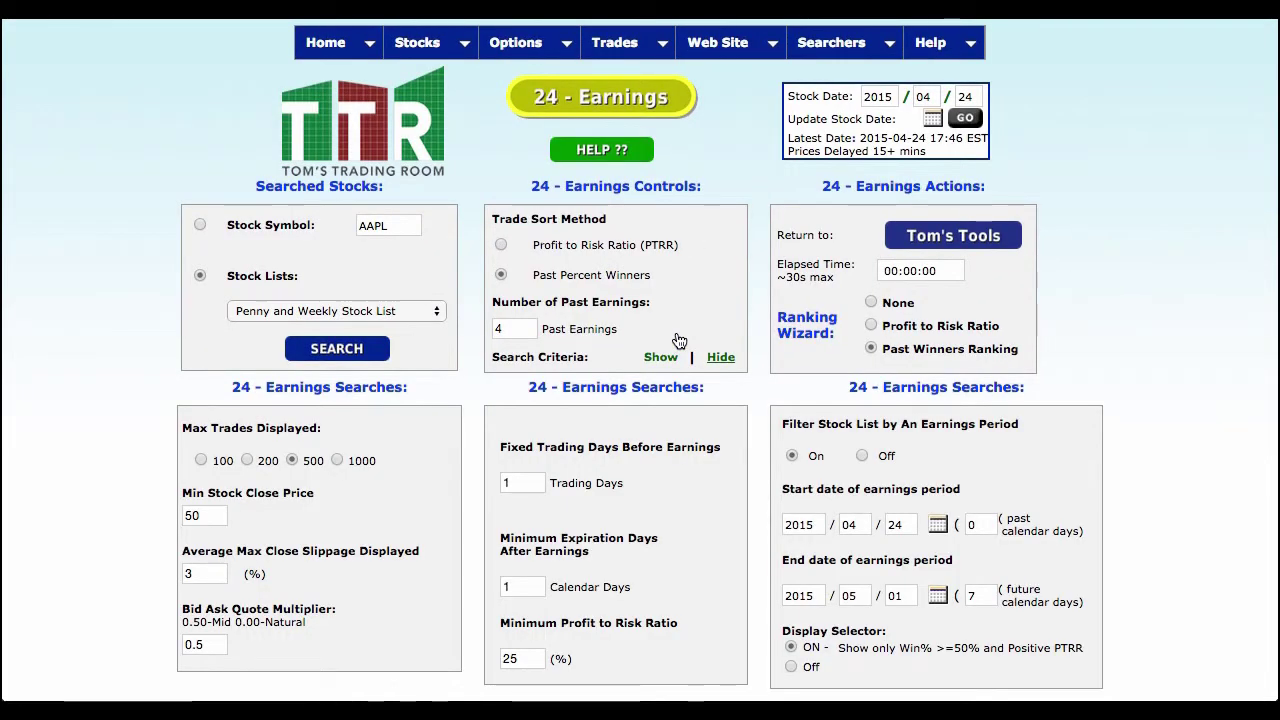
left_click(201, 227)
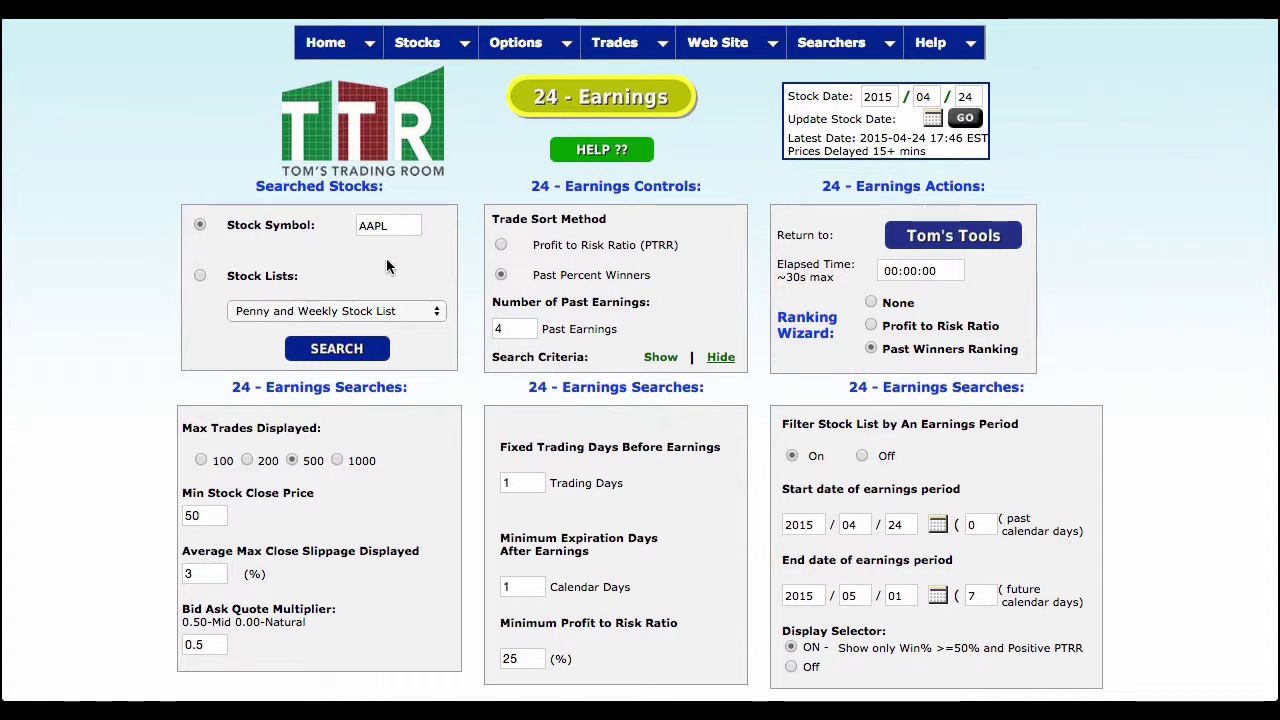
left_click(340, 350)
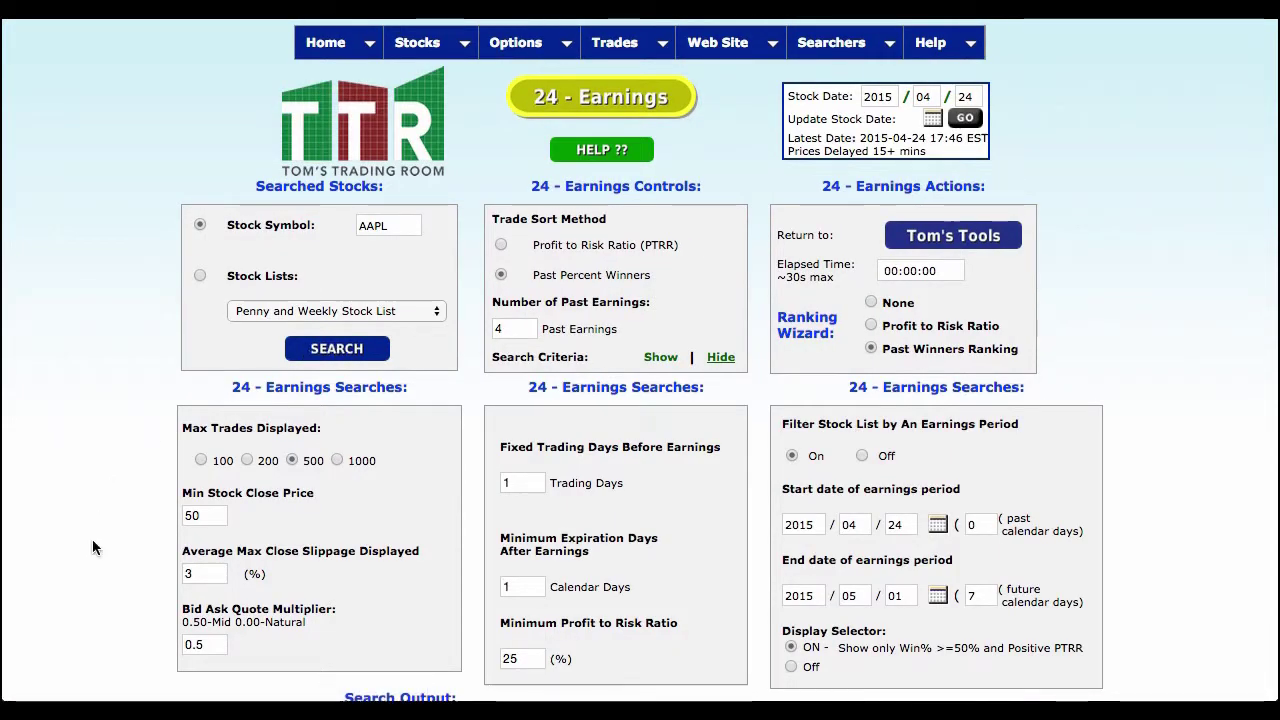
scroll(92, 539, "down", 3)
scroll(92, 547, "down", 6)
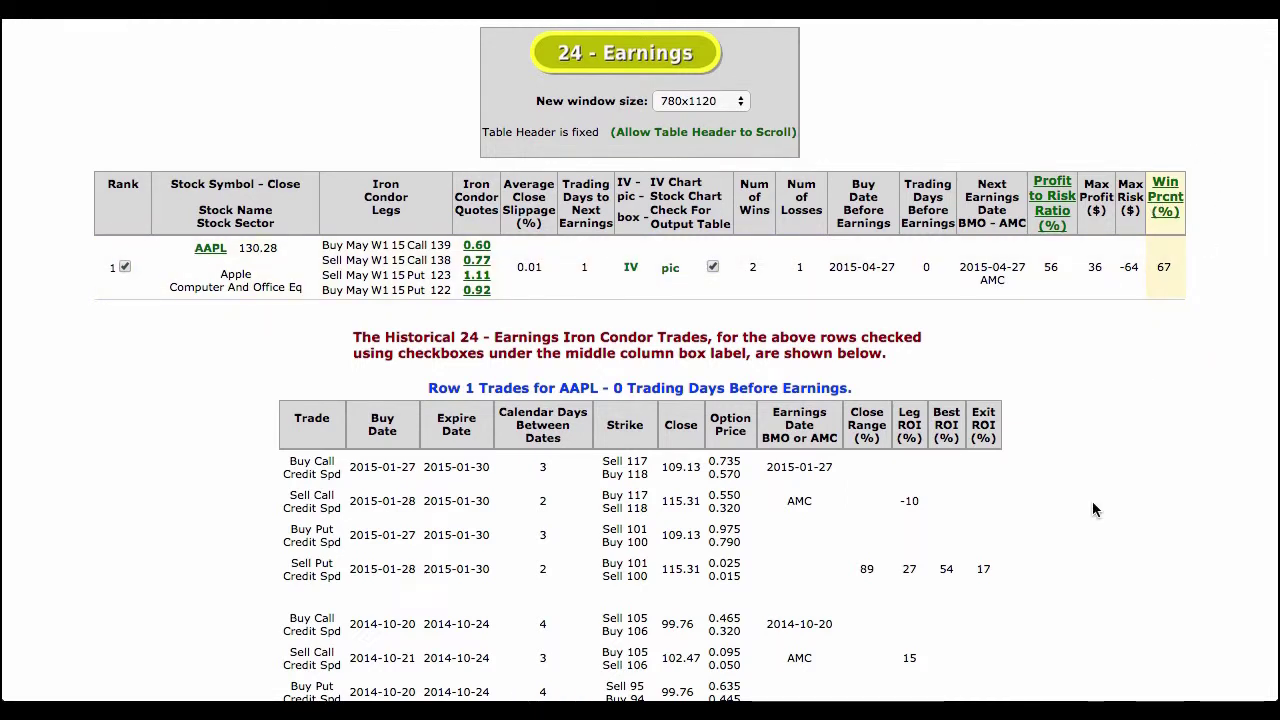
scroll(1092, 502, "down", 1)
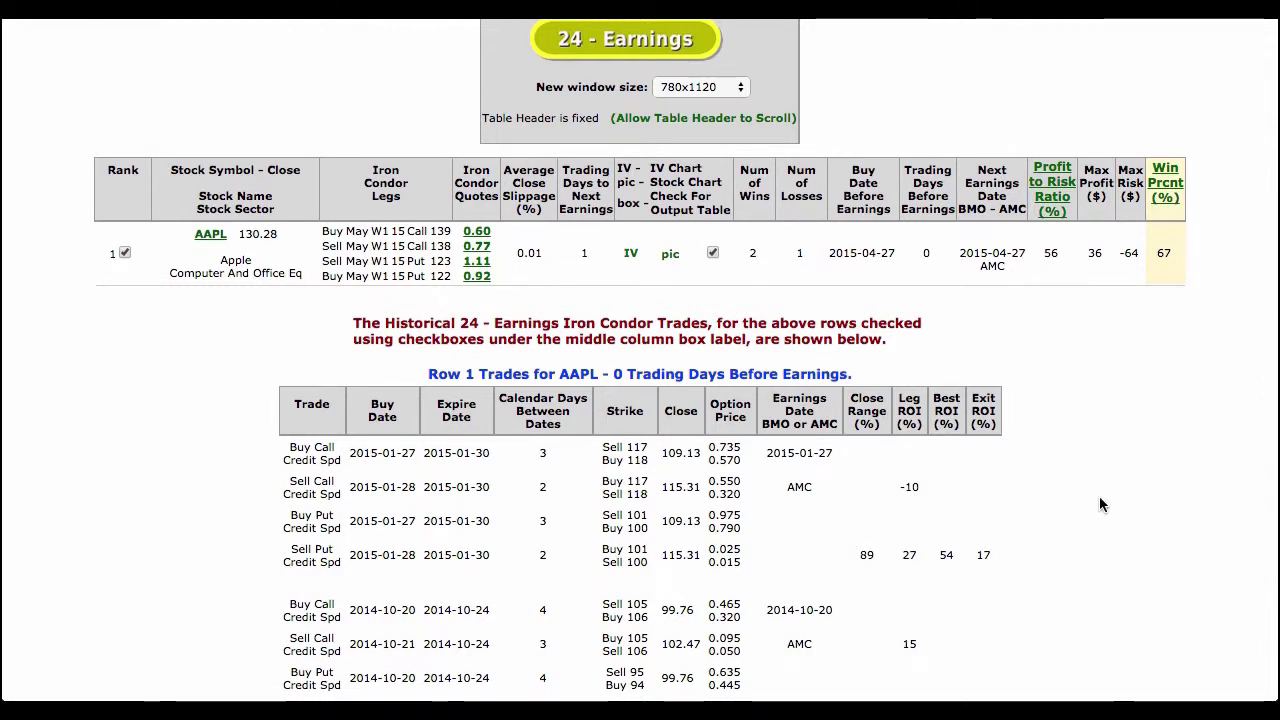
scroll(1100, 498, "down", 3)
scroll(1099, 500, "down", 1)
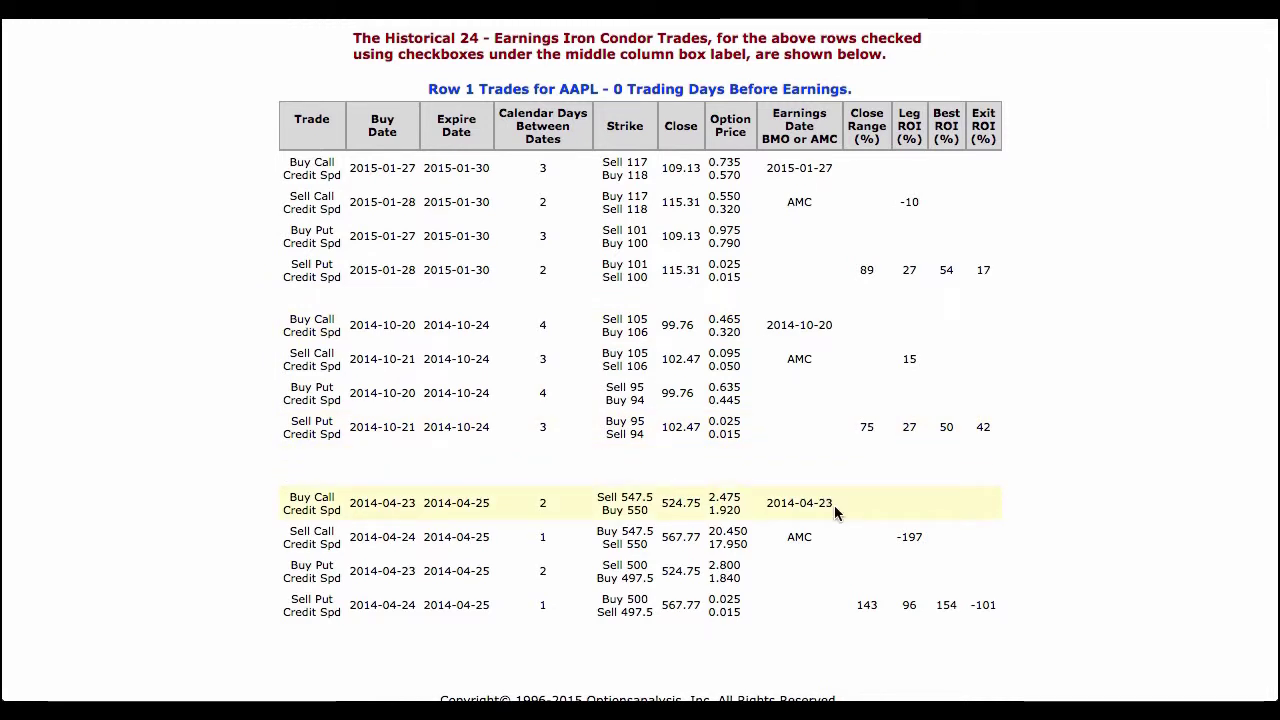
scroll(1112, 423, "up", 5)
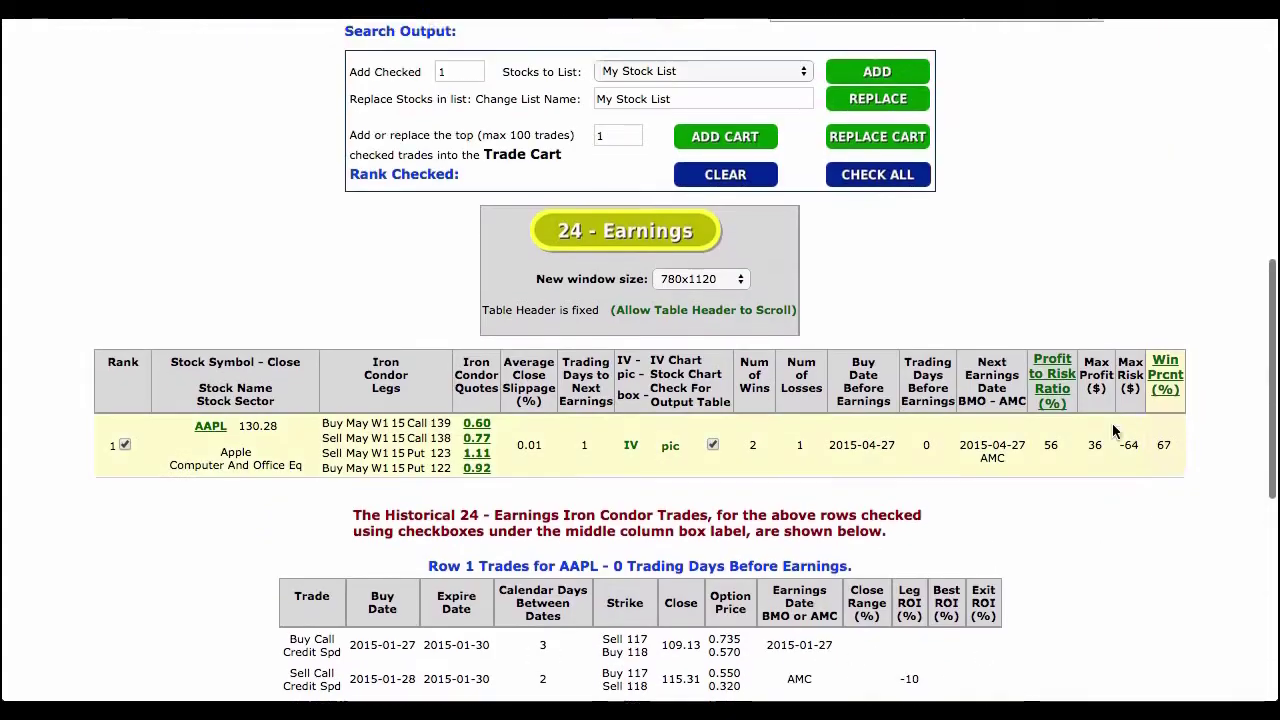
scroll(1115, 430, "up", 2)
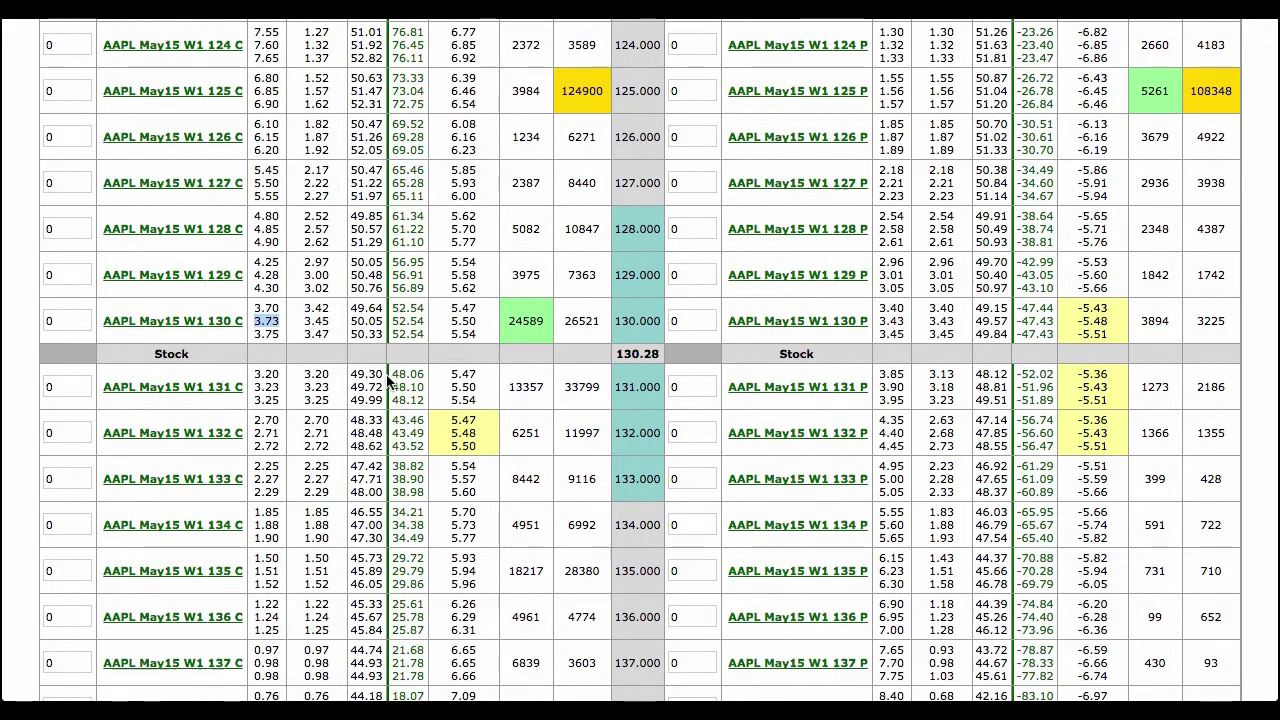
Scroll the AAPL option chain and highlight the 5.50 percent-to-double value of the 130 call
scroll(388, 382, "up", 3)
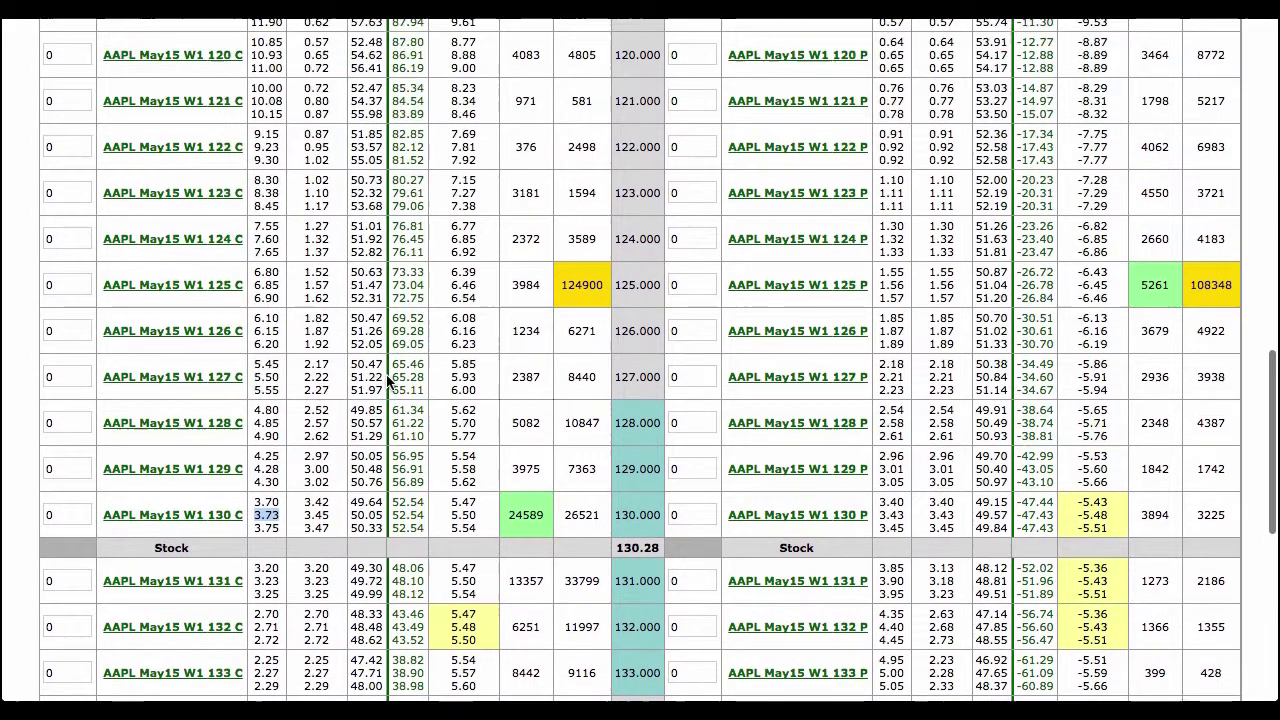
scroll(388, 382, "up", 8)
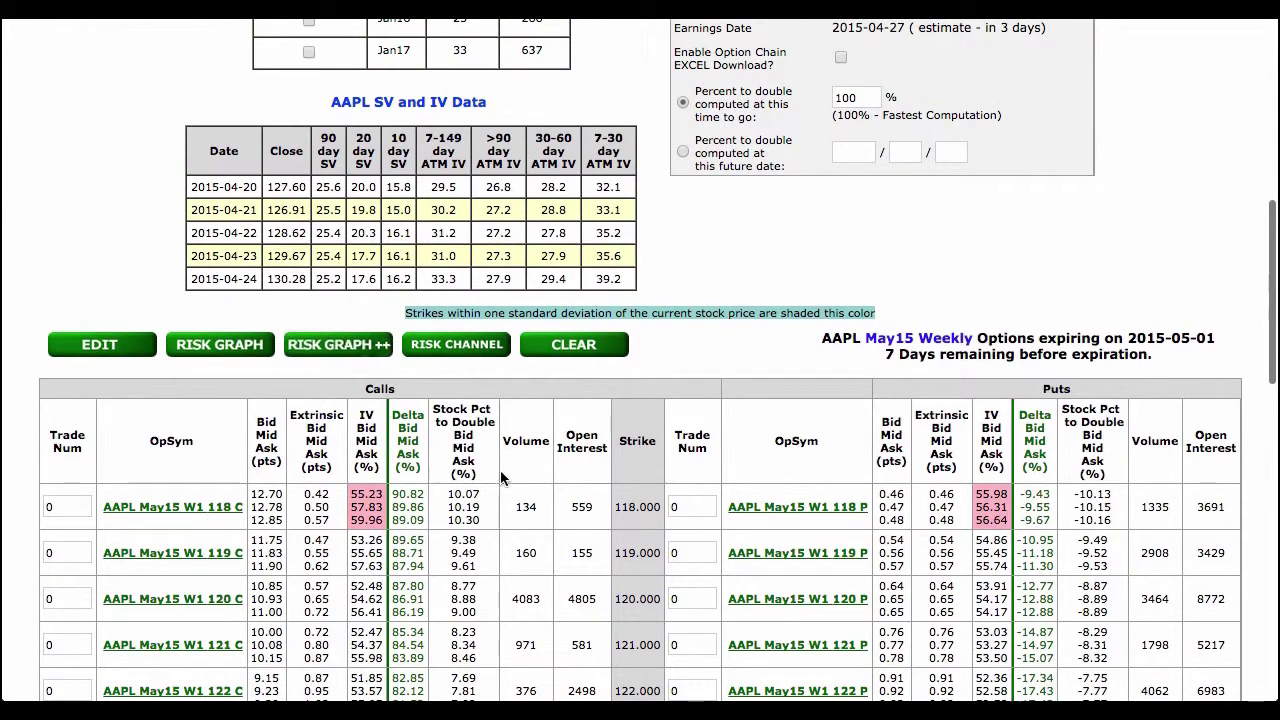
scroll(471, 483, "down", 1)
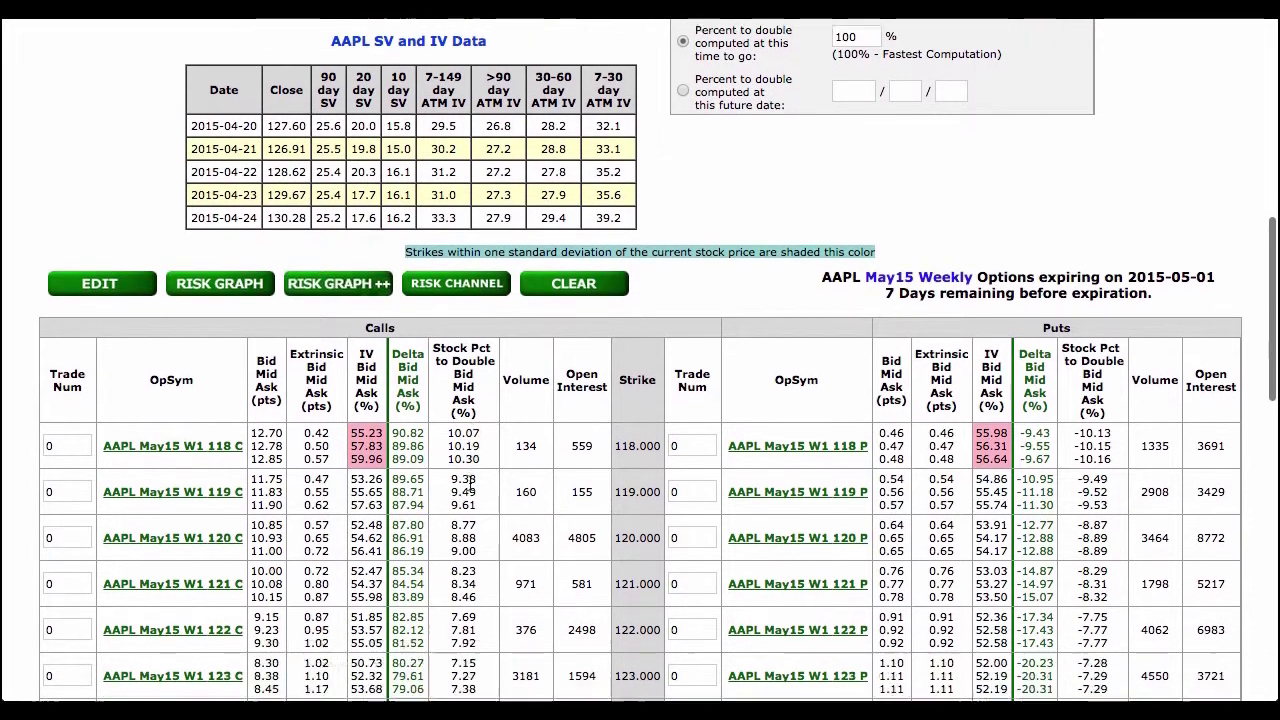
scroll(469, 483, "down", 10)
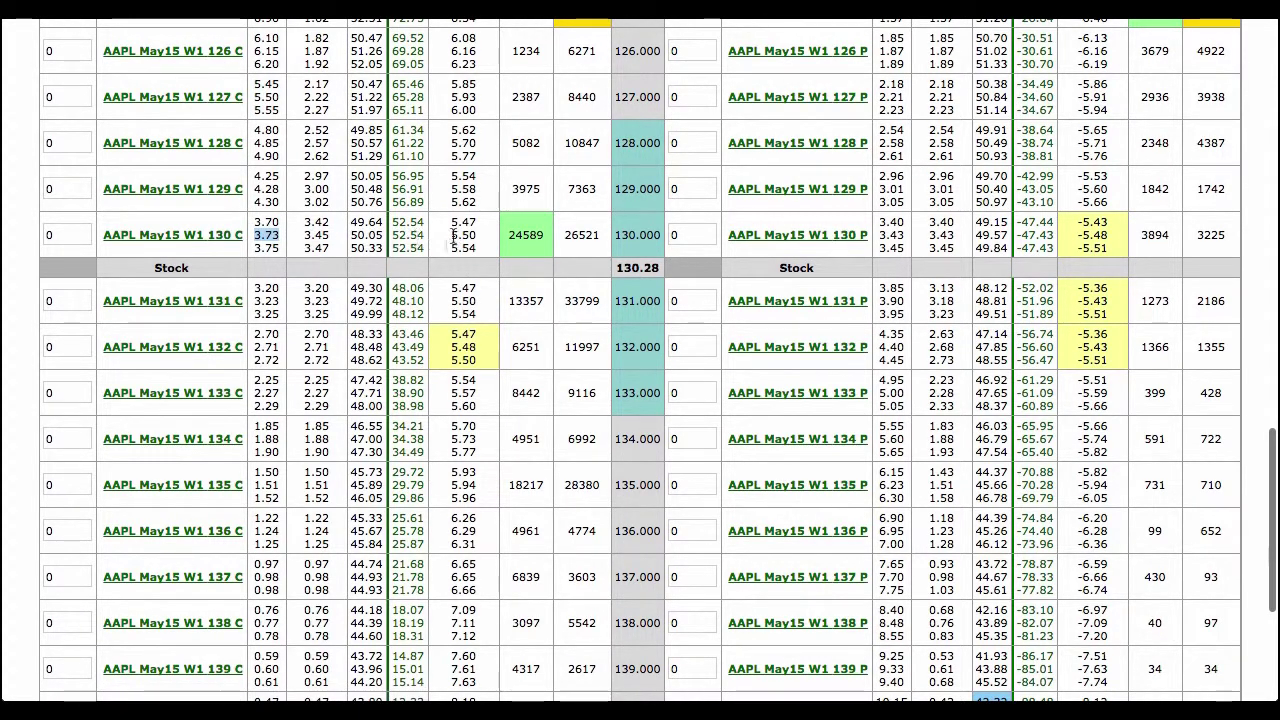
left_click_drag(451, 235, 485, 234)
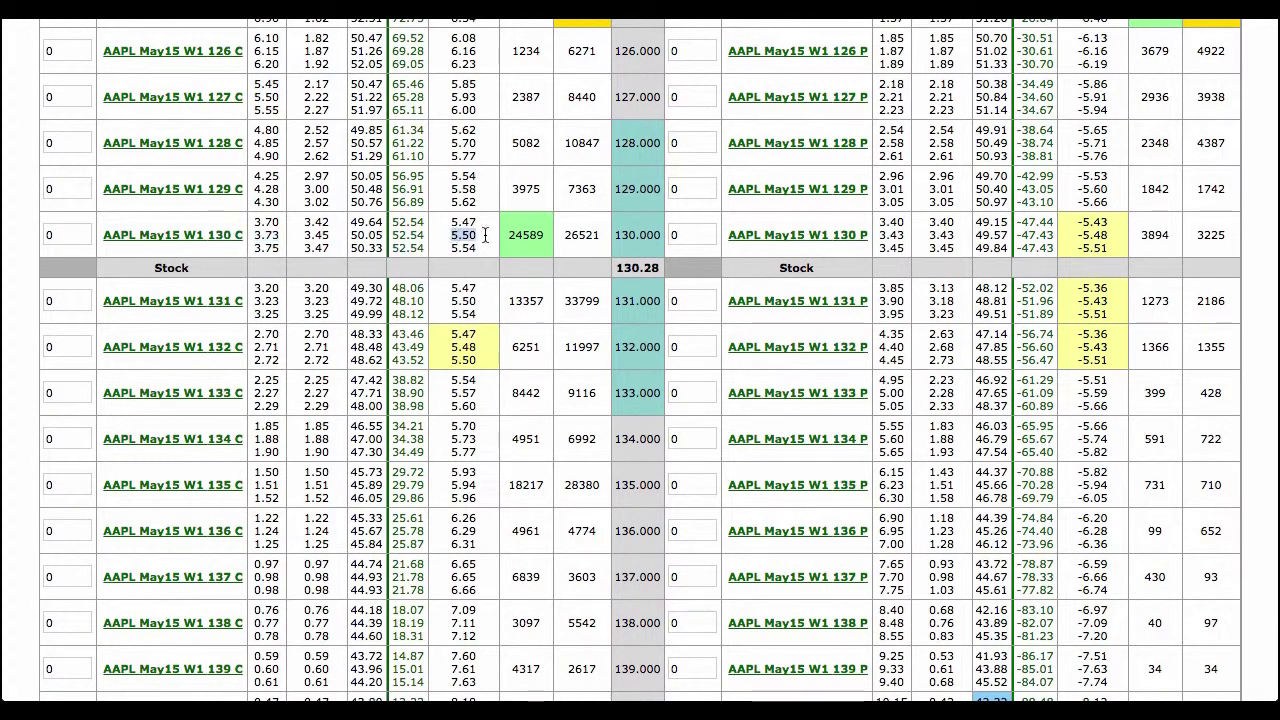
scroll(492, 292, "up", 1)
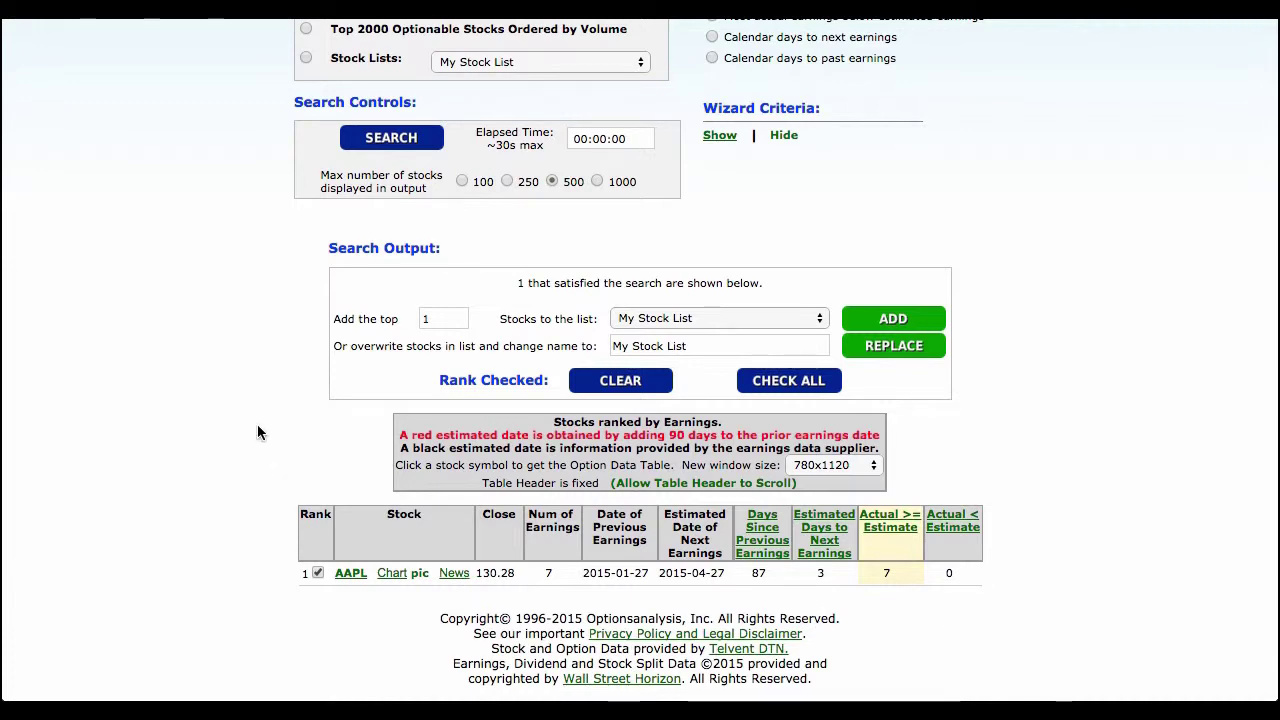
Scroll through the AAPL Earnings Effects results ranked by Price - Best change after 4 Earnings
scroll(257, 432, "up", 2)
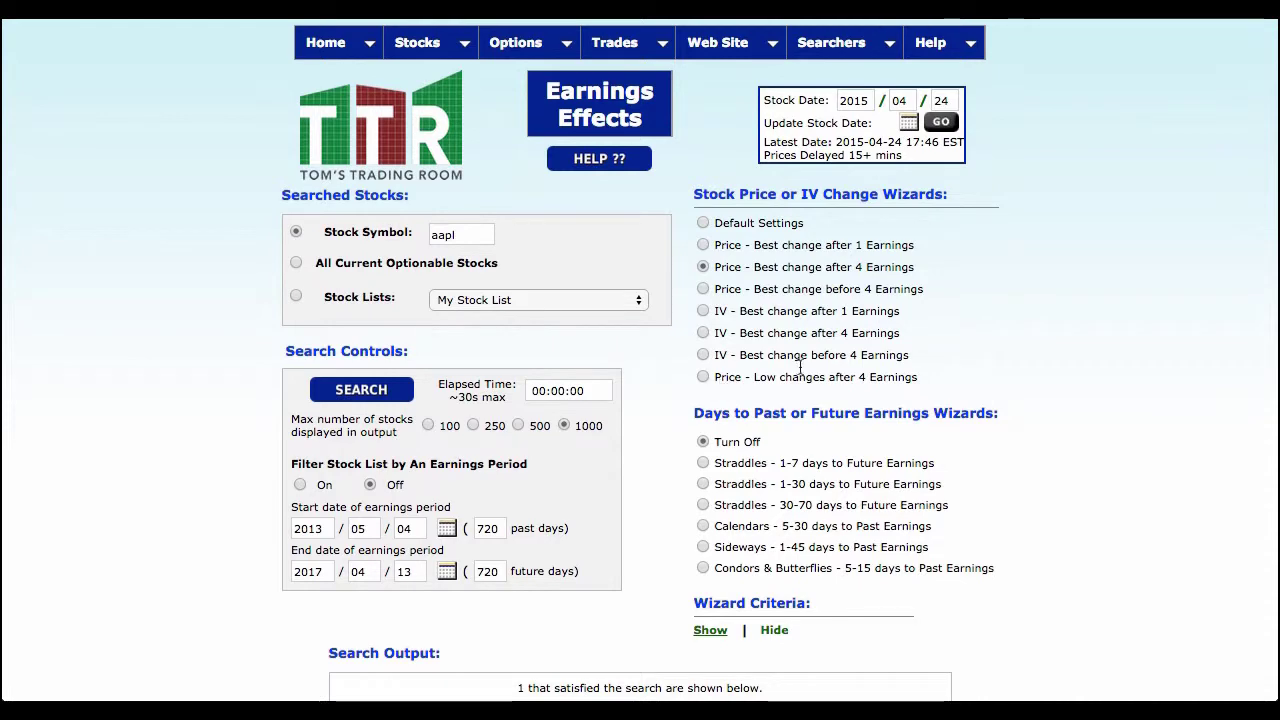
scroll(992, 382, "down", 3)
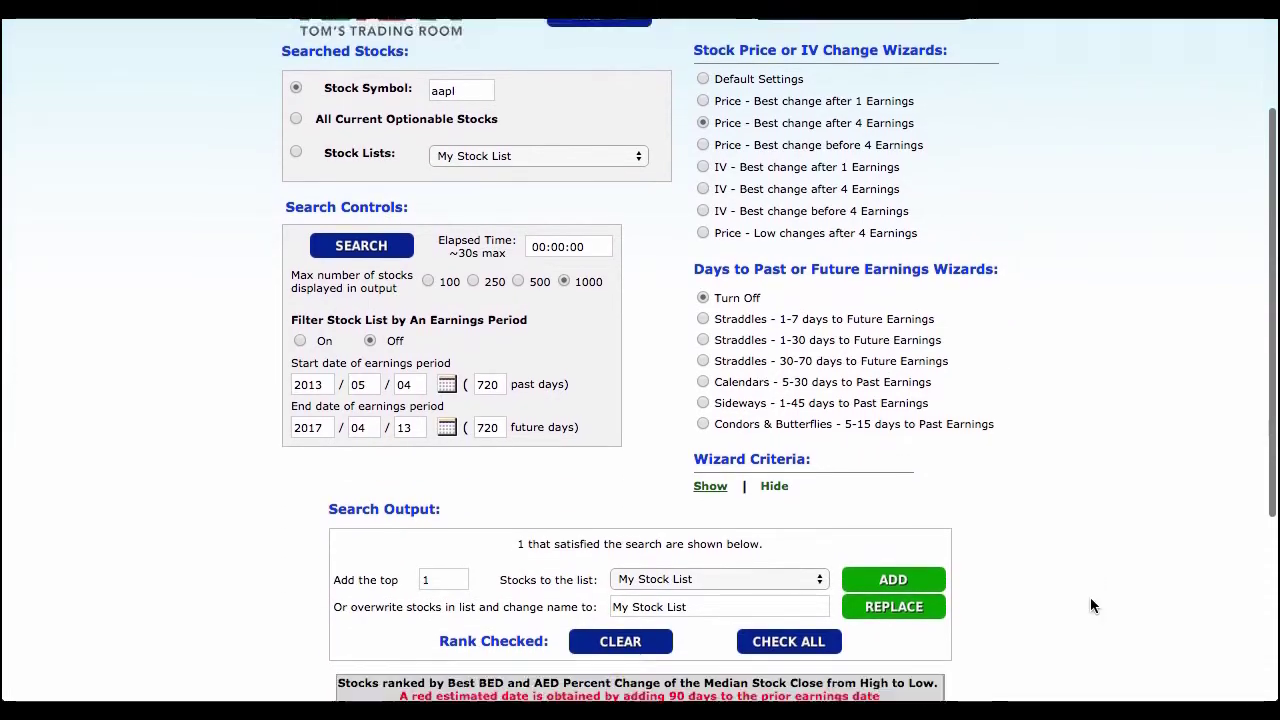
scroll(1090, 597, "down", 6)
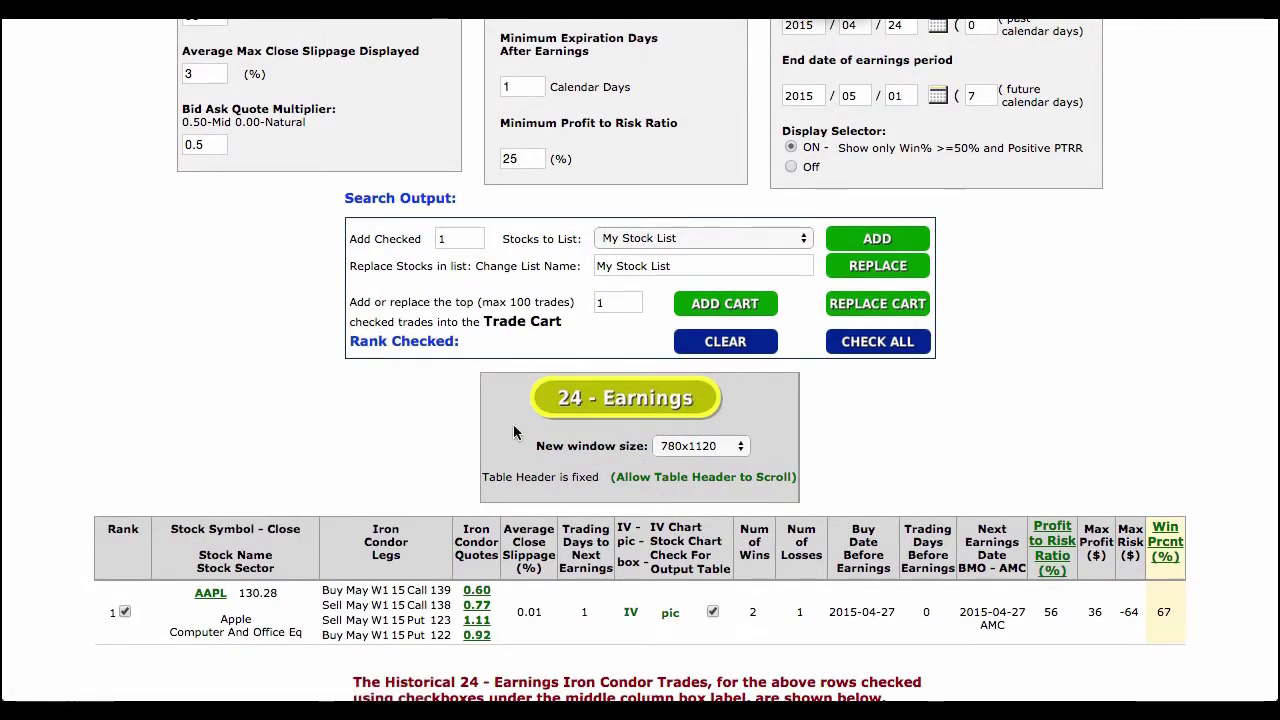
Go back to the Tom's Tools option-searcher page from the Home menu
scroll(148, 317, "up", 5)
scroll(148, 325, "up", 1)
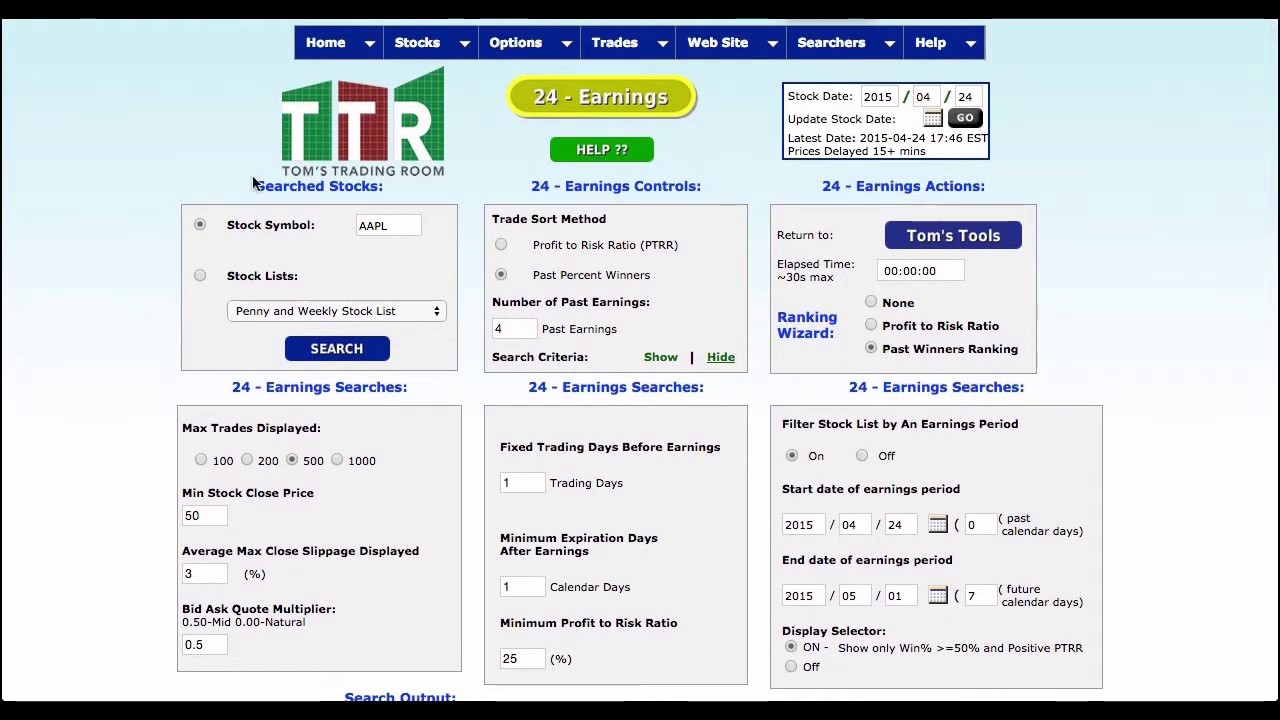
mouse_move(328, 45)
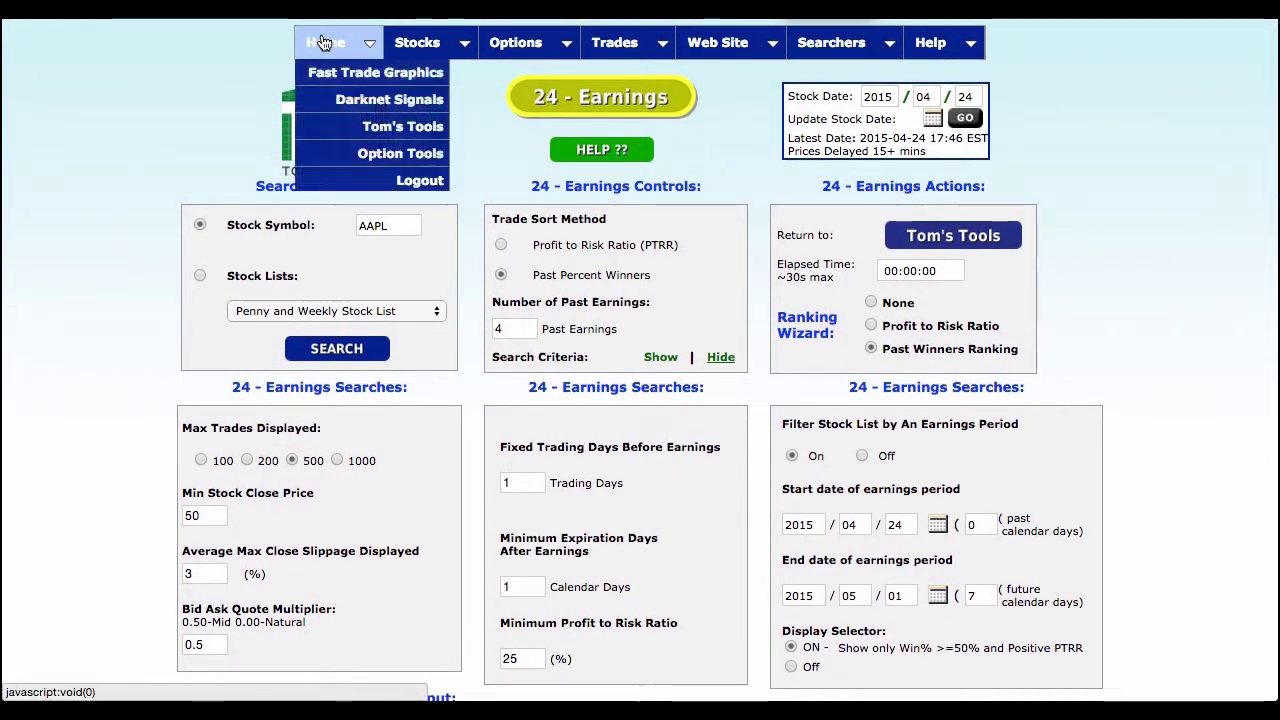
left_click(364, 133)
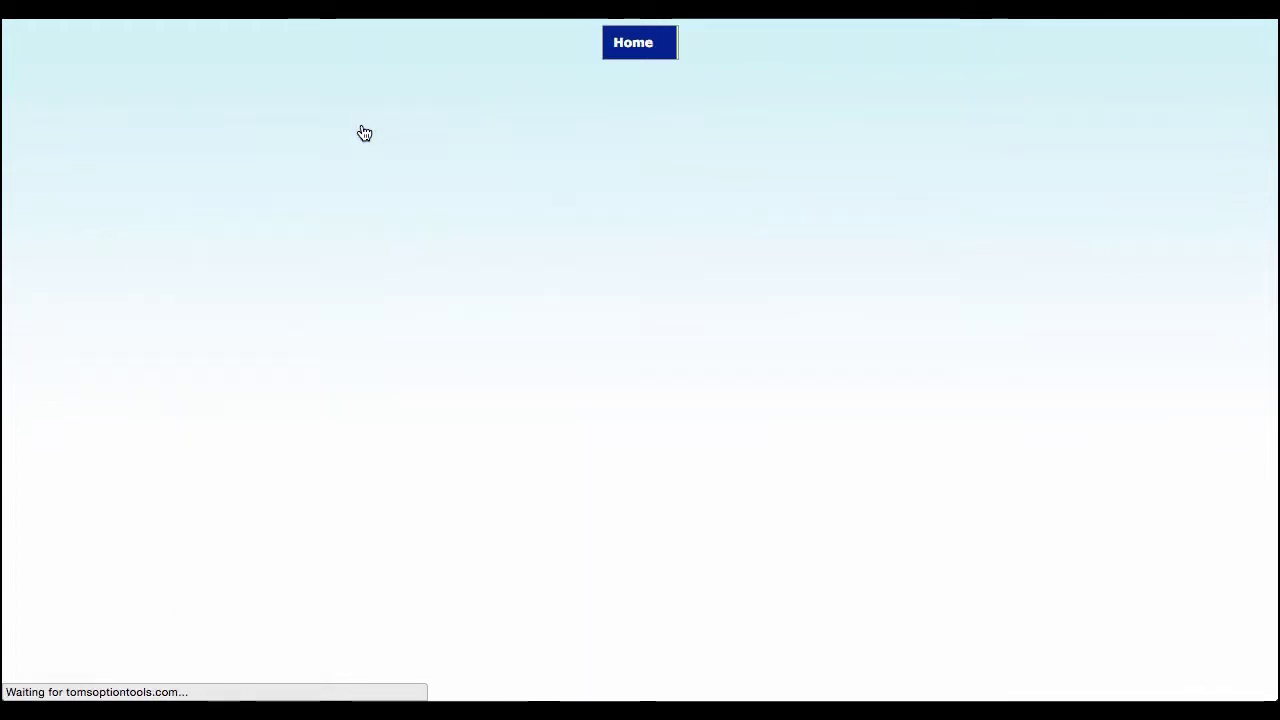